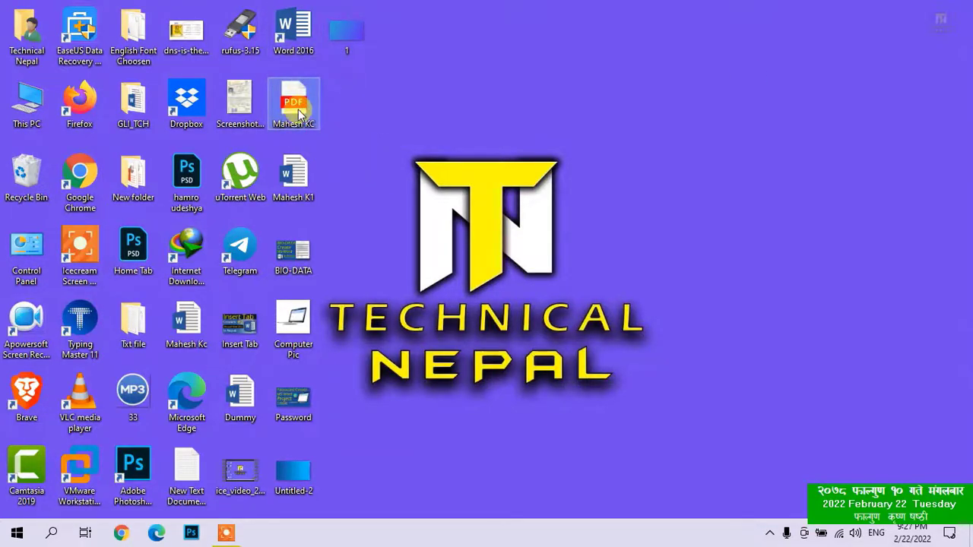
- Preview the finished resume PDF by scrolling through it, then close it
{"action": "double_click", "coordinate": [298, 109]}
{"action": "scroll", "coordinate": [432, 167], "scroll_direction": "down", "scroll_amount": 4}
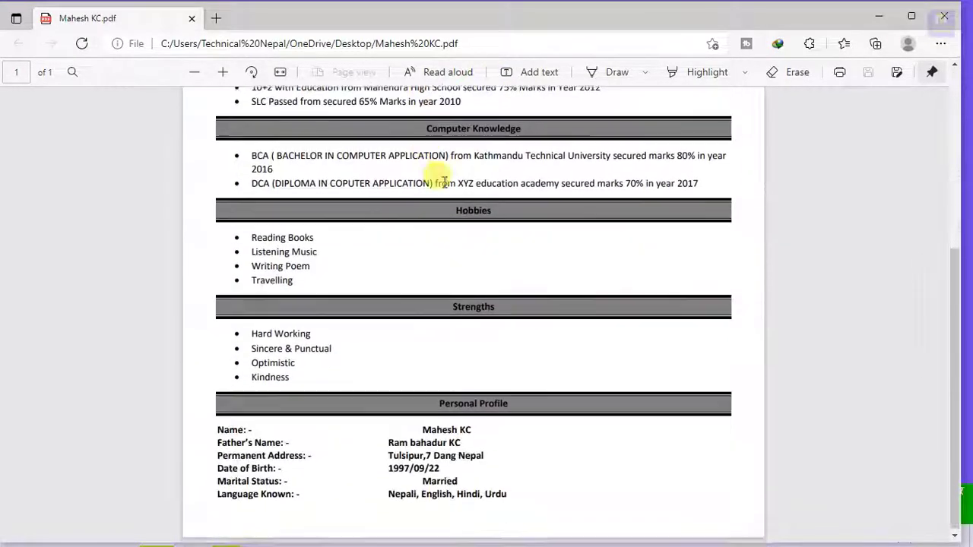
{"action": "scroll", "coordinate": [465, 229], "scroll_direction": "up", "scroll_amount": 1}
{"action": "scroll", "coordinate": [466, 232], "scroll_direction": "down", "scroll_amount": 2, "text": "ctrl"}
{"action": "scroll", "coordinate": [466, 232], "scroll_direction": "up", "scroll_amount": 2}
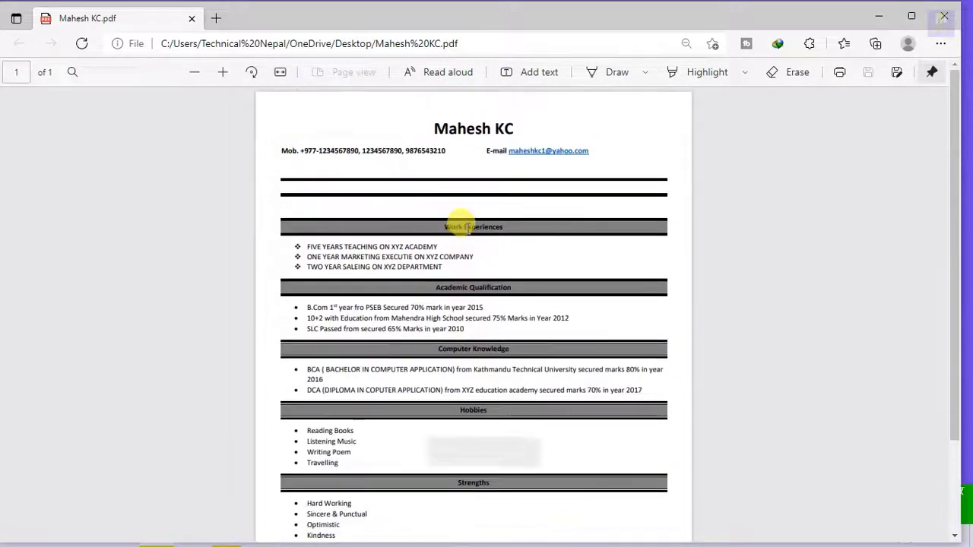
{"action": "scroll", "coordinate": [458, 203], "scroll_direction": "down", "scroll_amount": 3}
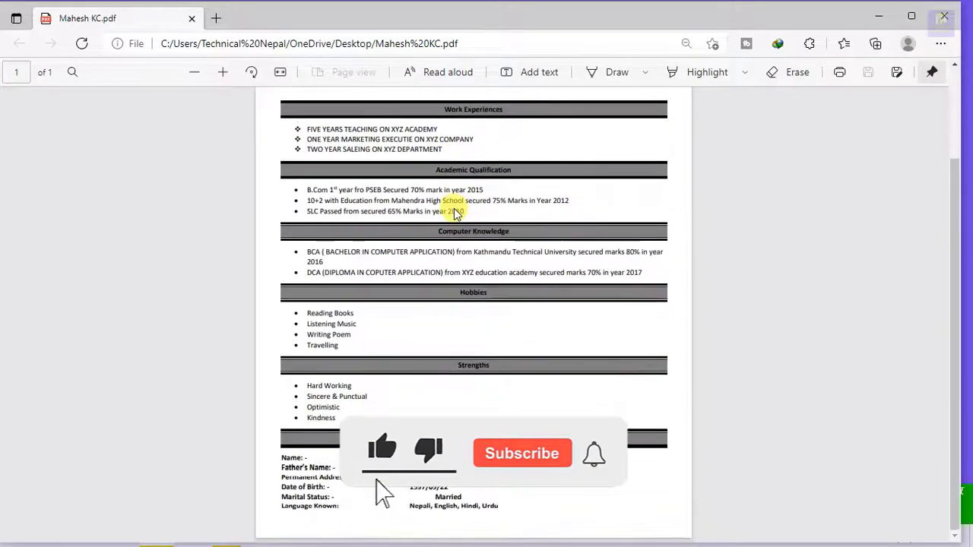
{"action": "scroll", "coordinate": [451, 209], "scroll_direction": "up", "scroll_amount": 3}
{"action": "scroll", "coordinate": [408, 220], "scroll_direction": "down", "scroll_amount": 4}
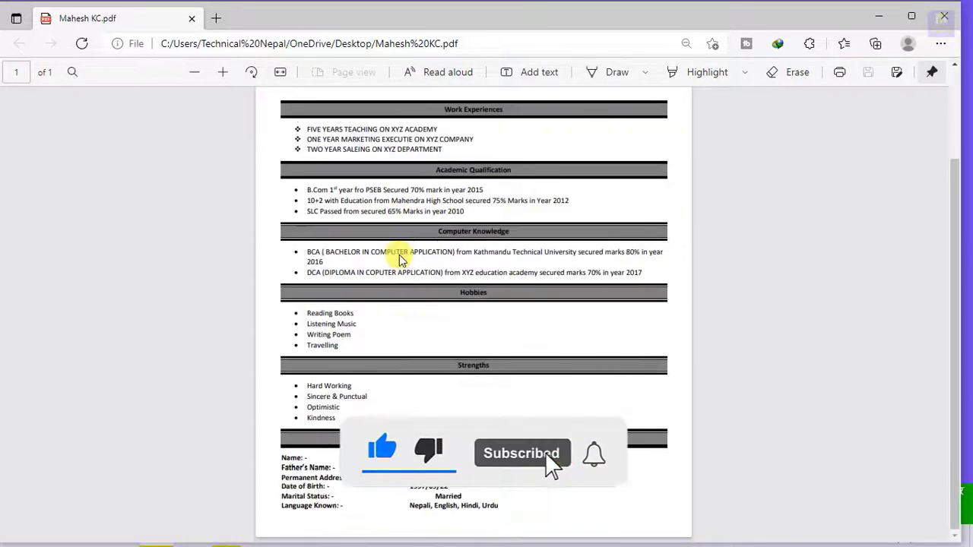
{"action": "scroll", "coordinate": [415, 242], "scroll_direction": "up", "scroll_amount": 4}
{"action": "left_click", "coordinate": [944, 16]}
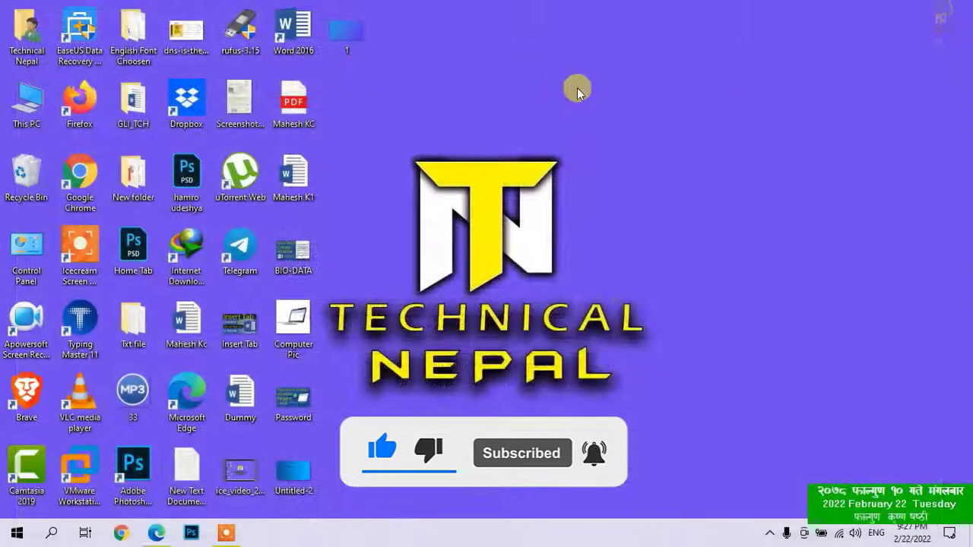
- Refresh the desktop several times from its shortcut menu
{"action": "right_click", "coordinate": [562, 87]}
{"action": "left_click", "coordinate": [601, 128]}
{"action": "right_click", "coordinate": [509, 98]}
{"action": "left_click", "coordinate": [550, 137]}
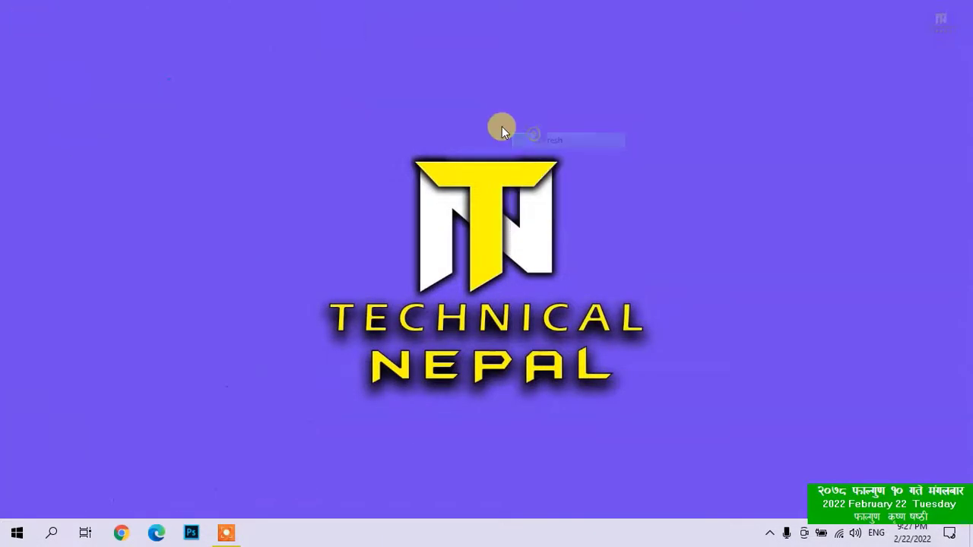
{"action": "right_click", "coordinate": [502, 126]}
{"action": "left_click", "coordinate": [548, 173]}
{"action": "right_click", "coordinate": [538, 159]}
{"action": "left_click", "coordinate": [561, 199]}
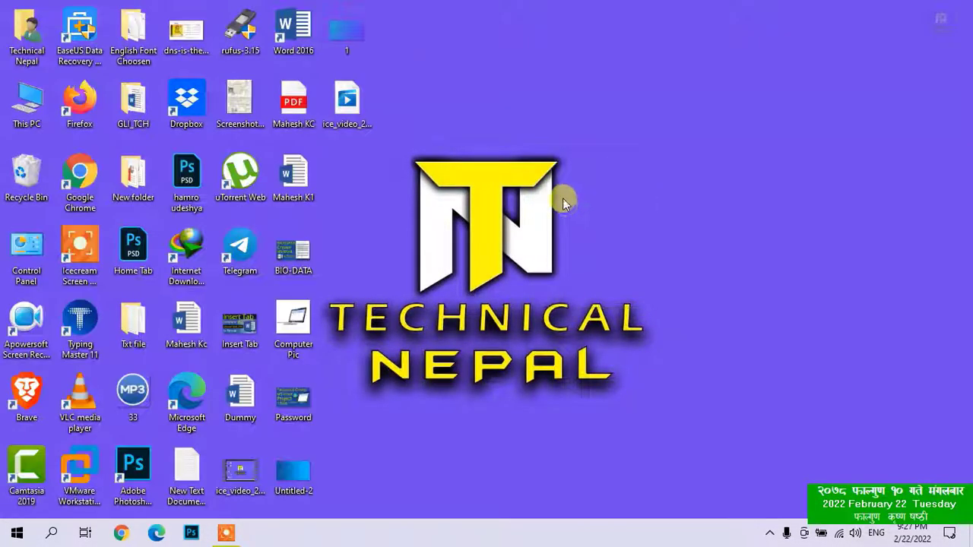
{"action": "right_click", "coordinate": [466, 130]}
{"action": "left_click", "coordinate": [500, 173]}
{"action": "right_click", "coordinate": [490, 167]}
{"action": "left_click", "coordinate": [520, 210]}
{"action": "right_click", "coordinate": [441, 98]}
{"action": "left_click", "coordinate": [471, 140]}
- Launch Word 2016 from its desktop shortcut and start a blank document
{"action": "right_click", "coordinate": [313, 20]}
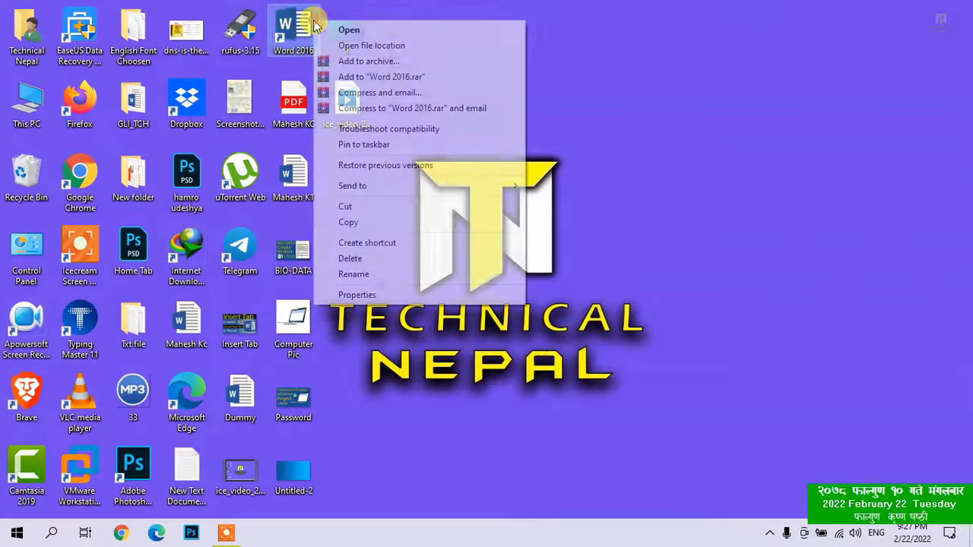
{"action": "left_click", "coordinate": [353, 30]}
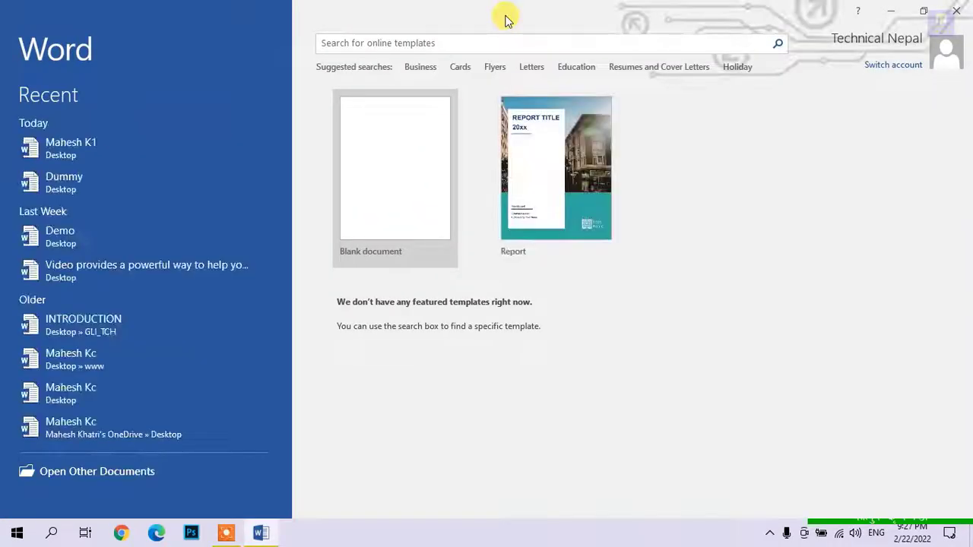
{"action": "left_click", "coordinate": [378, 147]}
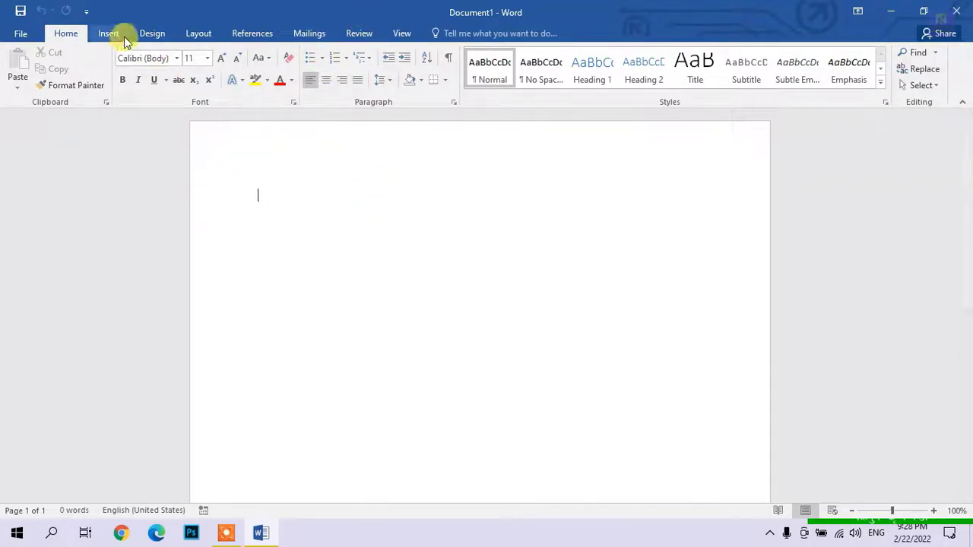
- Apply the Narrow margin preset, 0.5" on all sides, from the Layout tab
{"action": "left_click", "coordinate": [204, 33]}
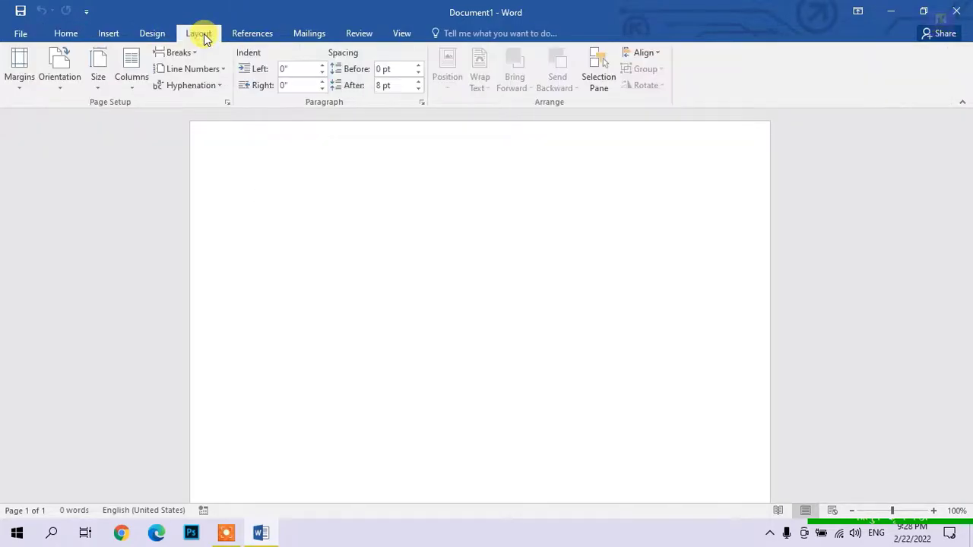
{"action": "left_click", "coordinate": [22, 84]}
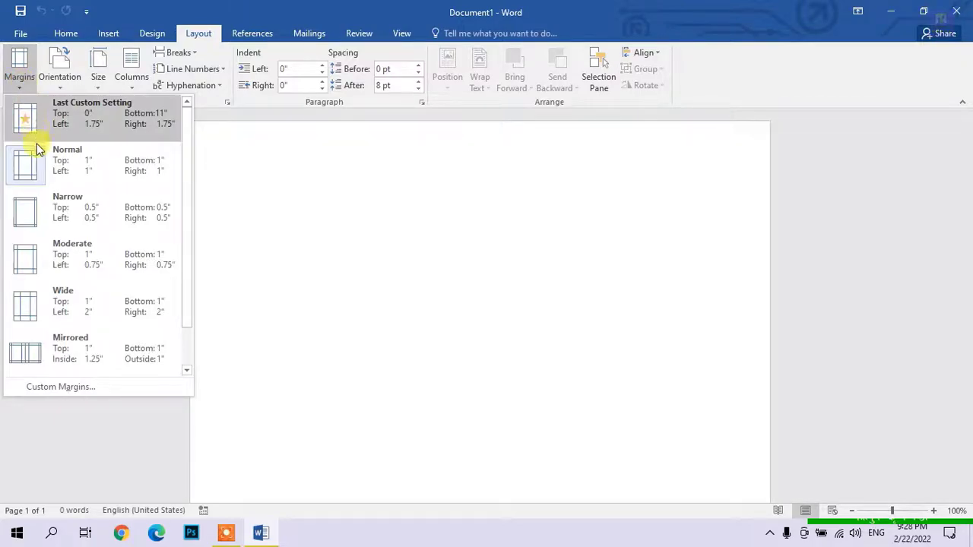
{"action": "left_click", "coordinate": [60, 209]}
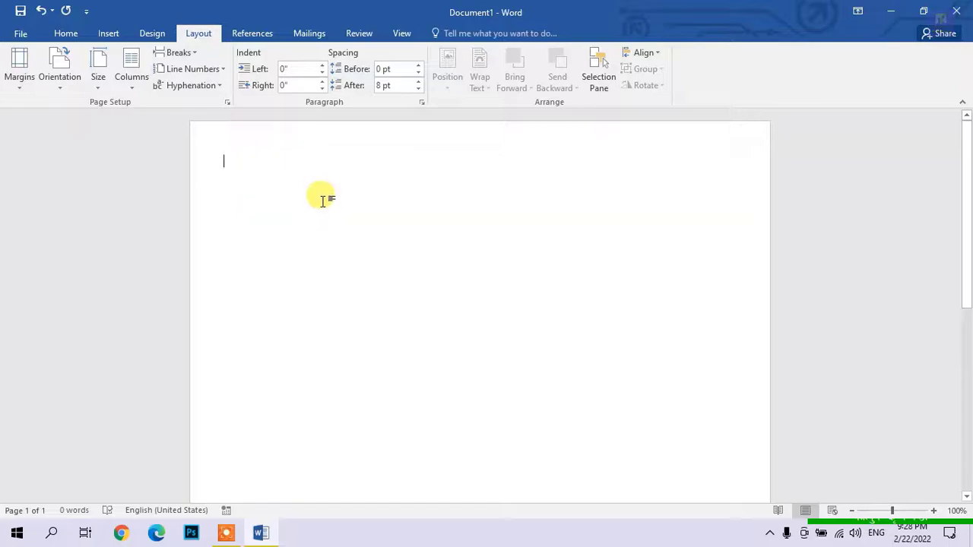
{"action": "scroll", "coordinate": [323, 199], "scroll_direction": "down", "scroll_amount": 2}
{"action": "scroll", "coordinate": [242, 152], "scroll_direction": "up", "scroll_amount": 2}
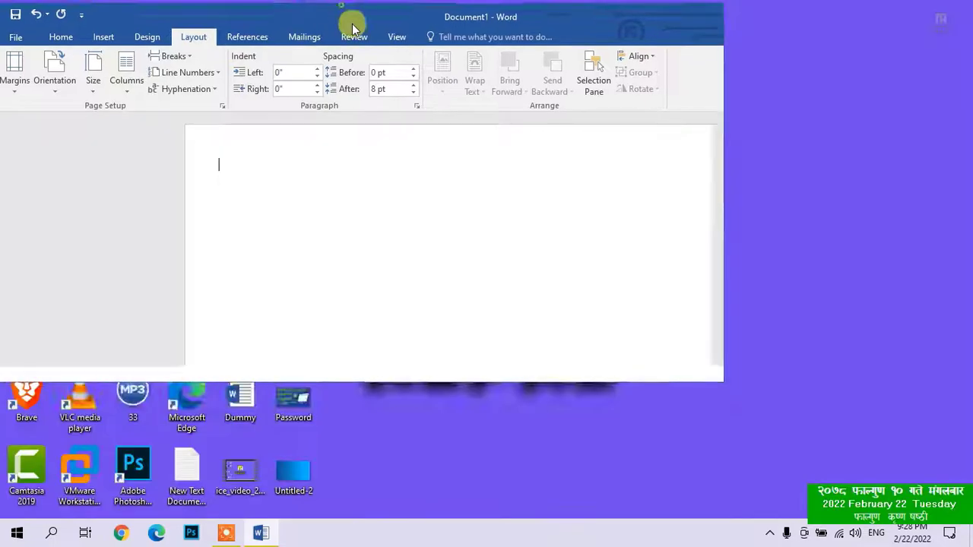
- Open the finished resume alongside the draft, arrange both windows, and bring Document1 forward
{"action": "mouse_move", "coordinate": [338, 11]}
{"action": "left_mouse_down"}
{"action": "mouse_move", "coordinate": [658, 65]}
{"action": "mouse_move", "coordinate": [667, 45]}
{"action": "left_mouse_up"}
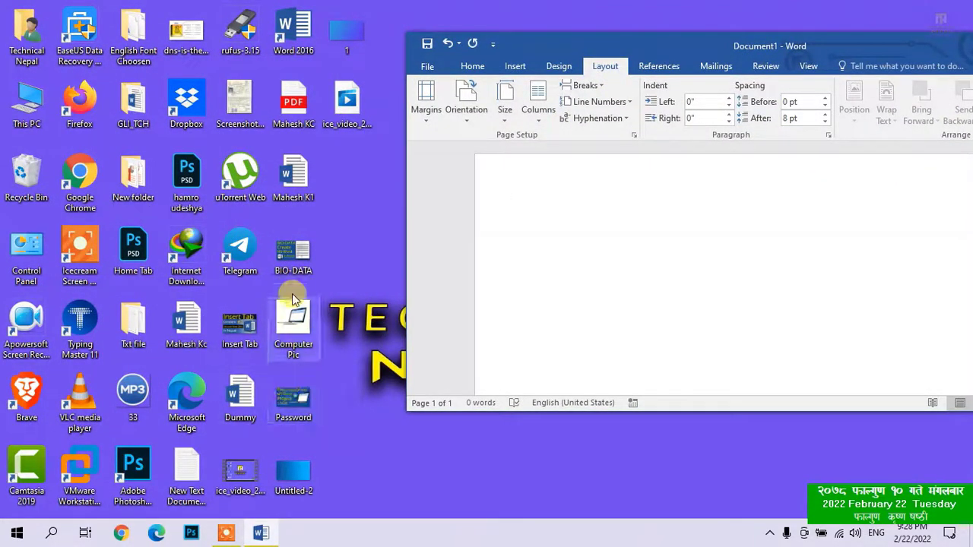
{"action": "double_click", "coordinate": [304, 173]}
{"action": "left_click_drag", "start_coordinate": [521, 17], "coordinate": [565, 67]}
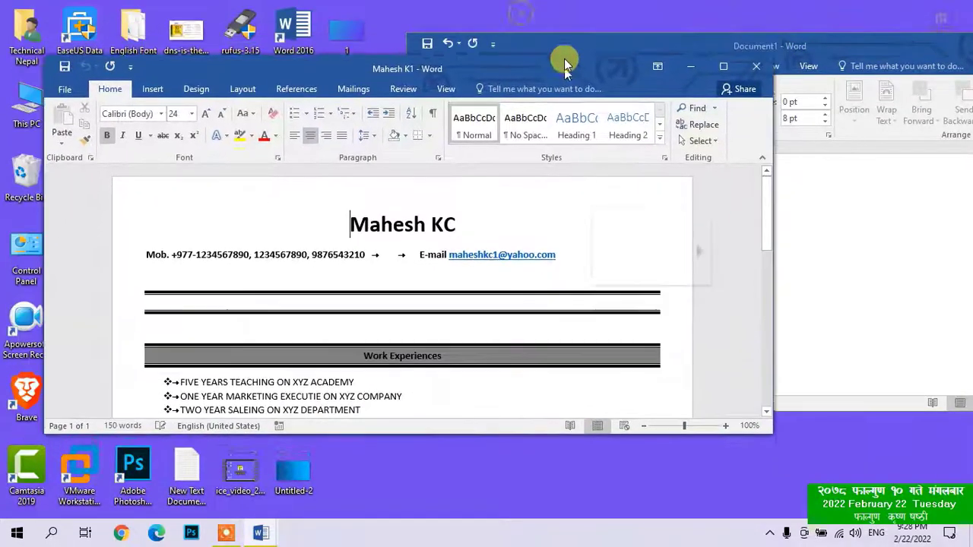
{"action": "double_click", "coordinate": [564, 67]}
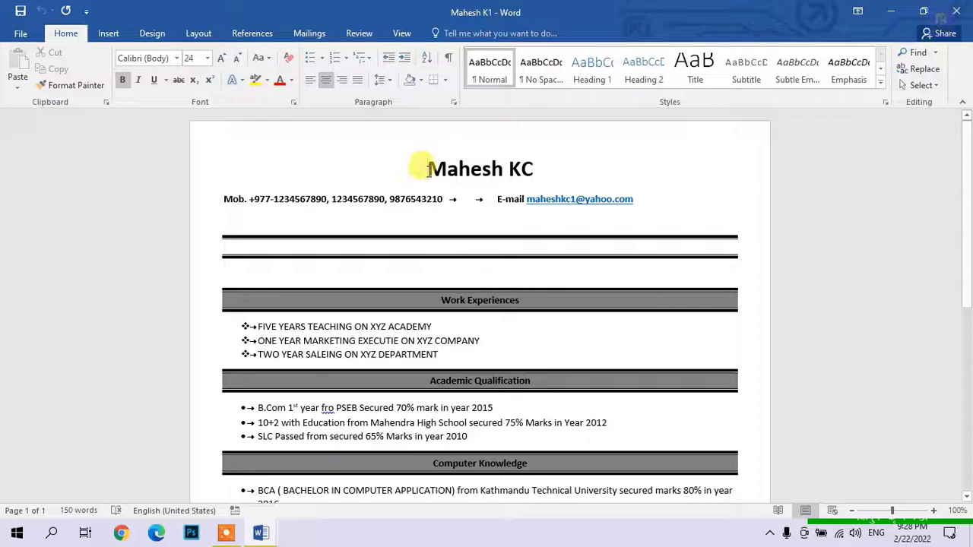
{"action": "left_click_drag", "start_coordinate": [428, 169], "coordinate": [534, 168]}
{"action": "mouse_move", "coordinate": [577, 9]}
{"action": "left_mouse_down"}
{"action": "mouse_move", "coordinate": [566, 34]}
{"action": "mouse_move", "coordinate": [419, 40]}
{"action": "left_mouse_up"}
{"action": "mouse_move", "coordinate": [842, 43]}
{"action": "left_mouse_down"}
{"action": "mouse_move", "coordinate": [764, 17]}
{"action": "mouse_move", "coordinate": [763, 2]}
{"action": "left_mouse_up"}
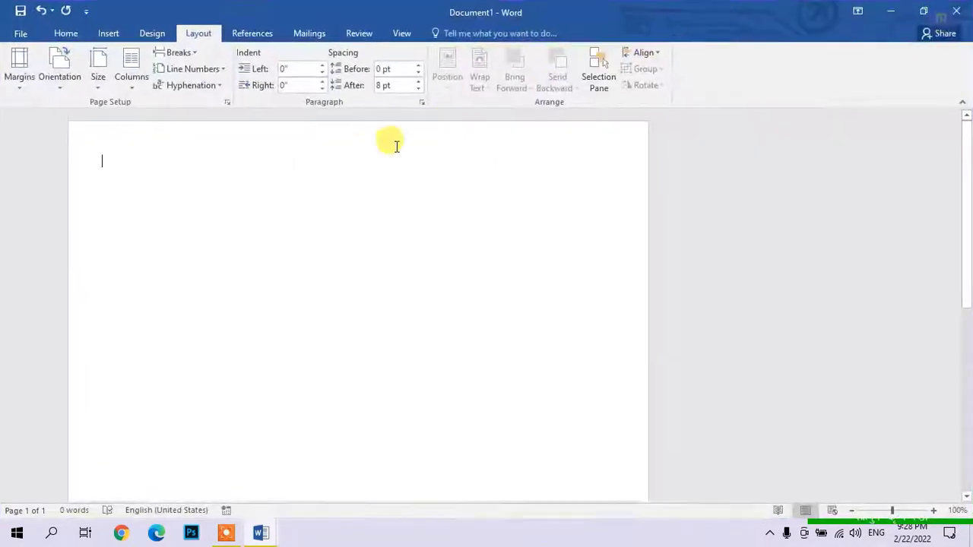
- Type the resume owner's full name centred on line one, with a left-aligned line below
{"action": "left_click", "coordinate": [55, 36]}
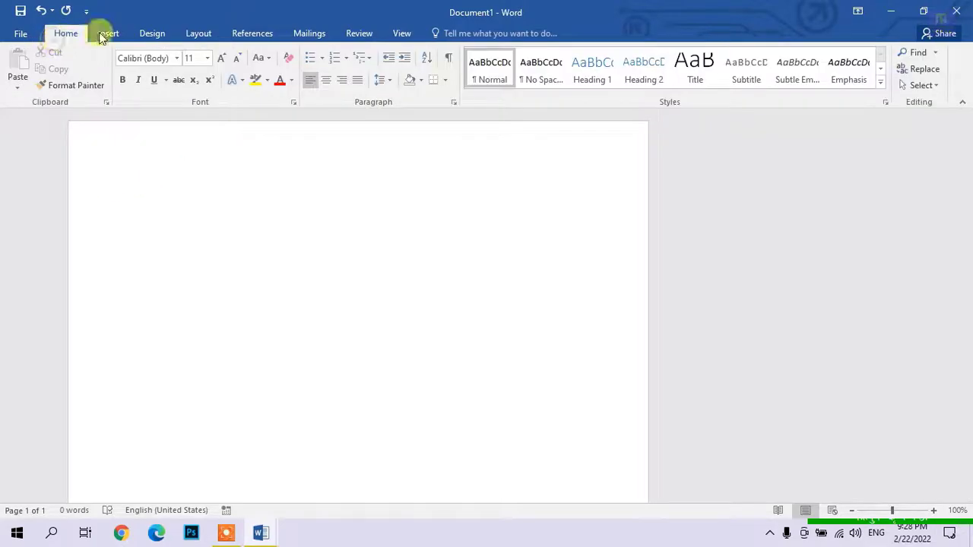
{"action": "left_click", "coordinate": [326, 81]}
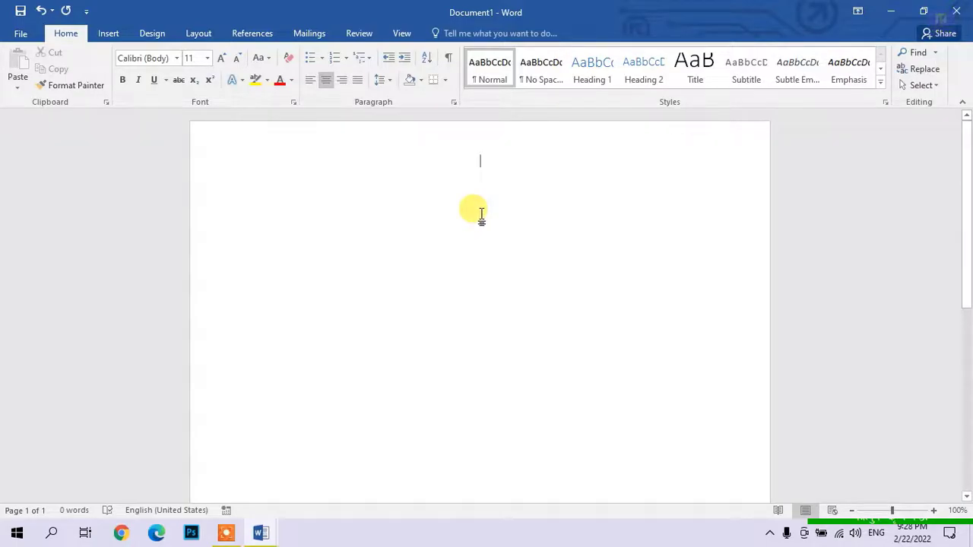
{"action": "type", "text": "Mahe"}
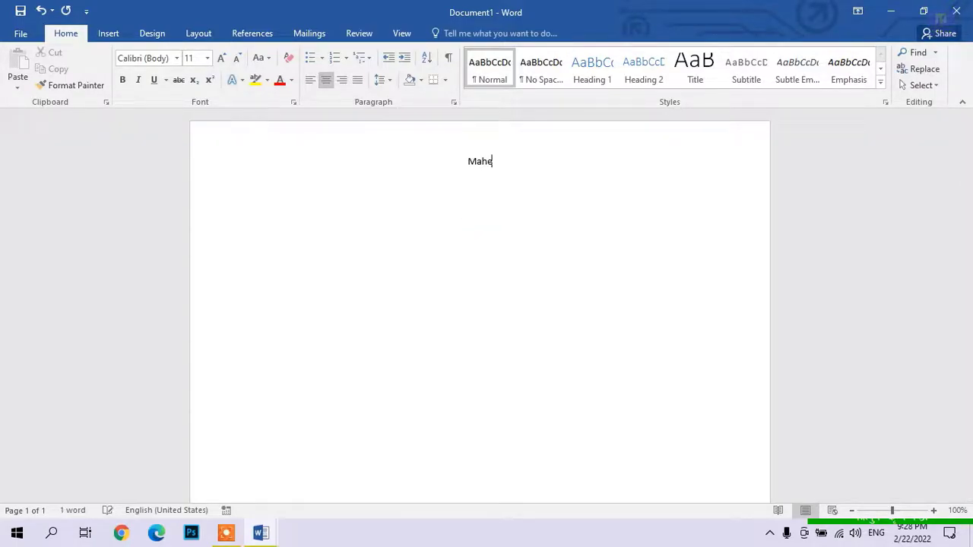
{"action": "type", "text": "sh KC"}
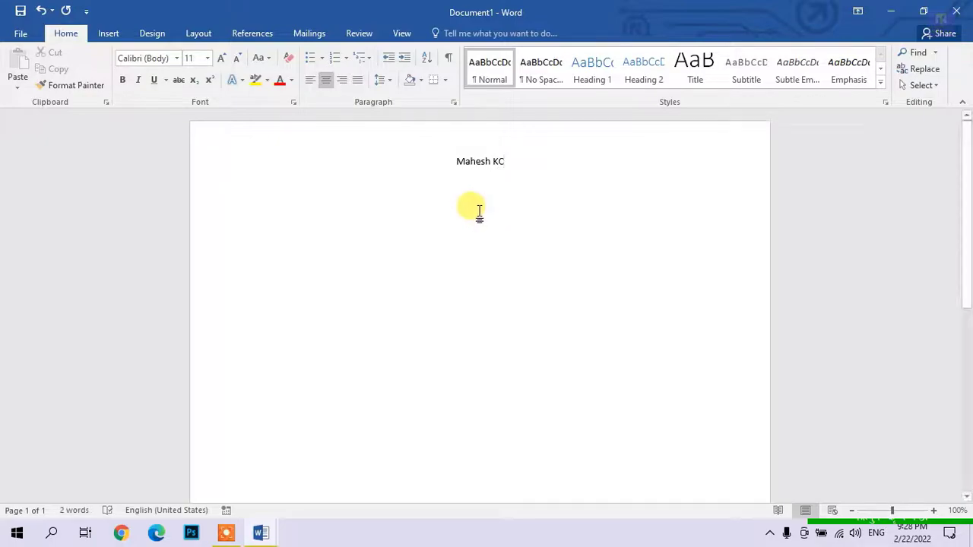
{"action": "key", "text": "Return"}
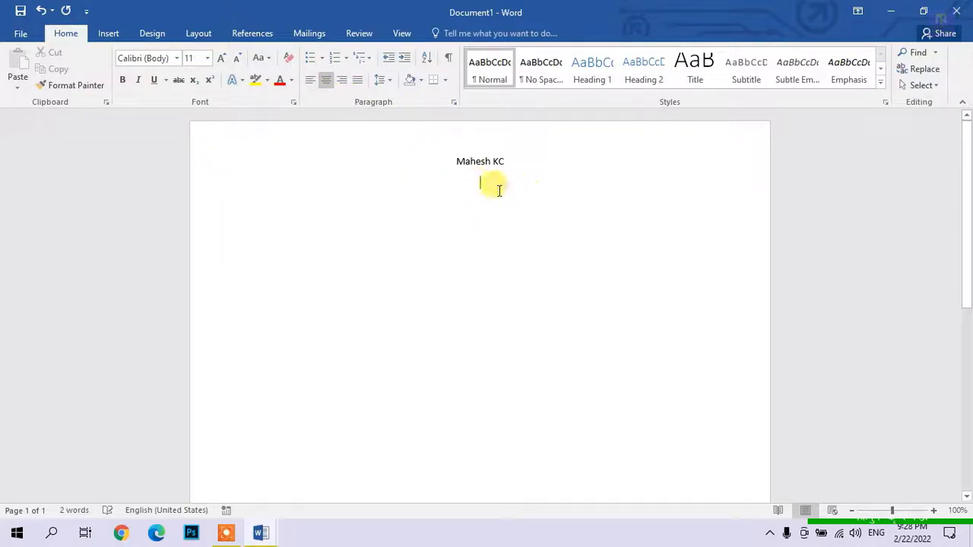
{"action": "left_click", "coordinate": [313, 80]}
- Copy the bold mobile-numbers line from the reference resume and paste it below the name
{"action": "double_click", "coordinate": [385, 12]}
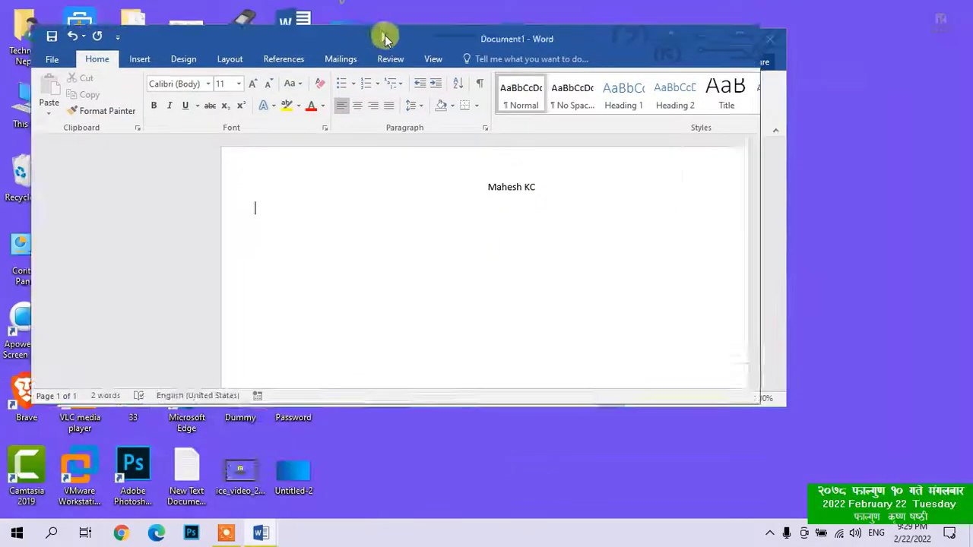
{"action": "left_click", "coordinate": [371, 39]}
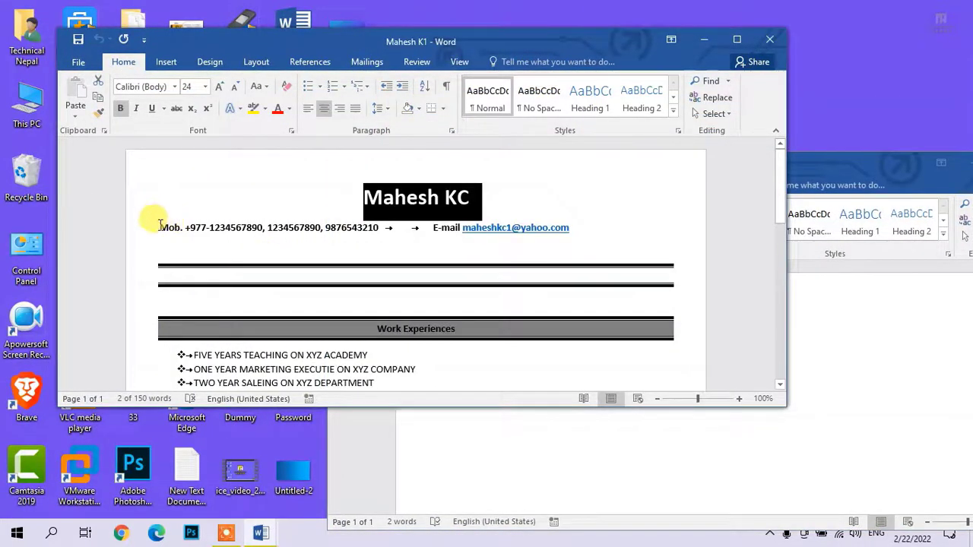
{"action": "left_click_drag", "start_coordinate": [156, 227], "coordinate": [378, 228]}
{"action": "key", "text": "ctrl+c"}
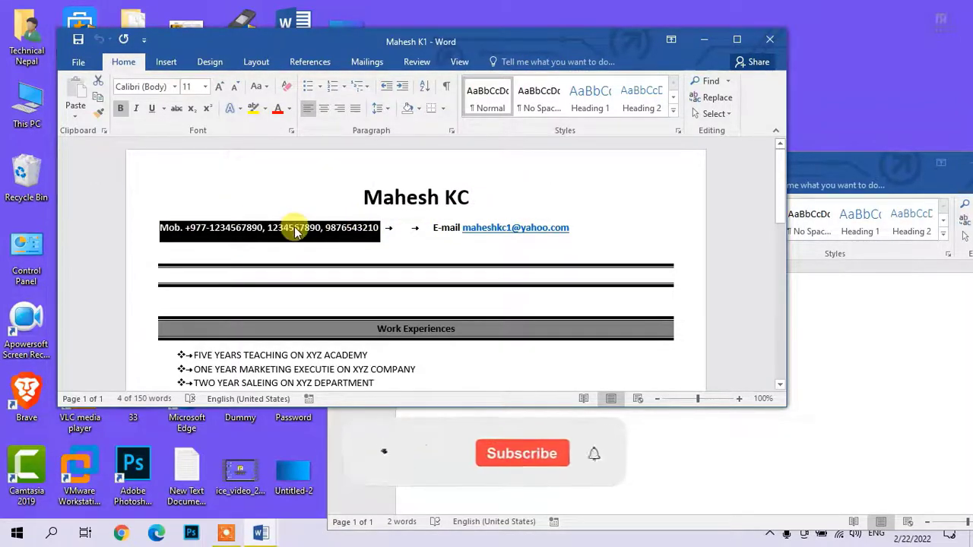
{"action": "double_click", "coordinate": [843, 163]}
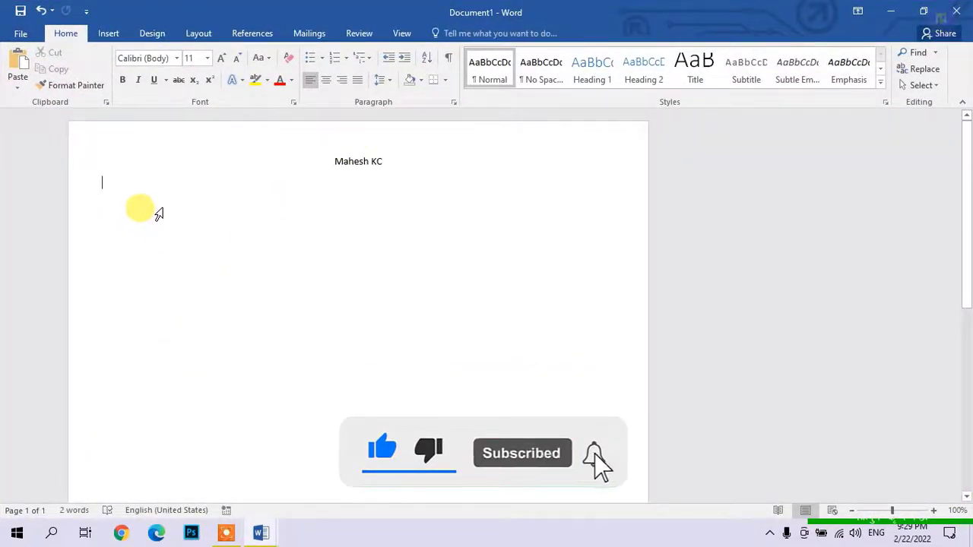
{"action": "key", "text": "ctrl+v"}
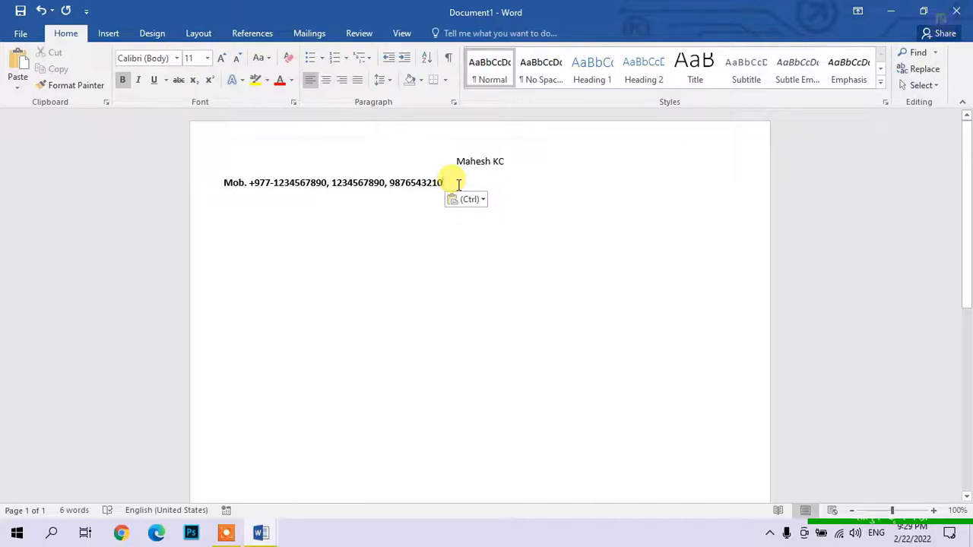
- Add two tabs after the mobile numbers and paste the reference resume's E-mail entry there
{"action": "key", "text": "Tab"}
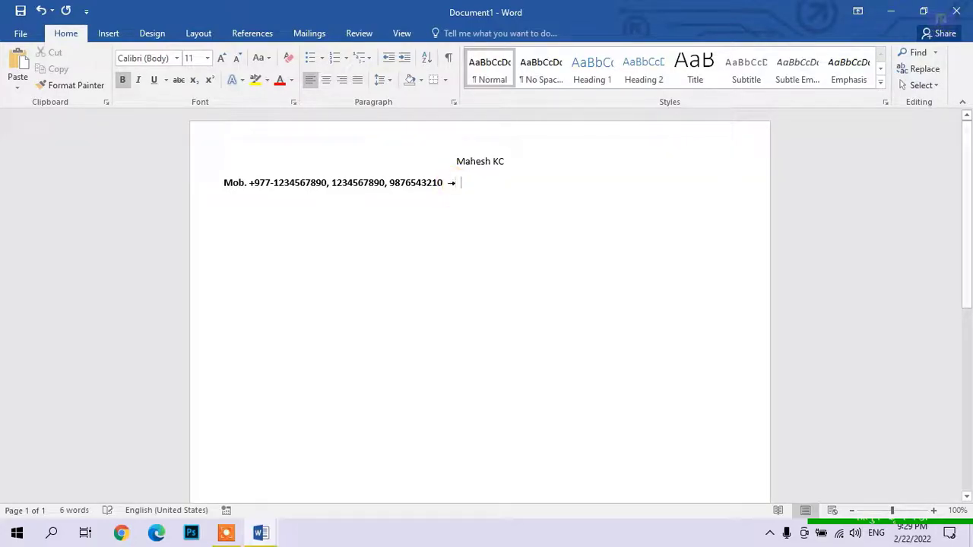
{"action": "key", "text": "Tab"}
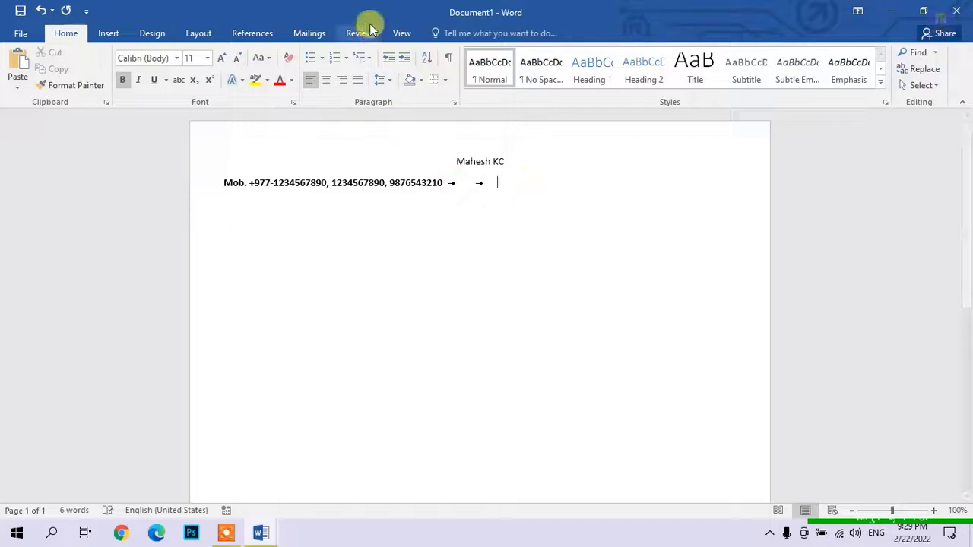
{"action": "left_click_drag", "start_coordinate": [369, 26], "coordinate": [534, 147]}
{"action": "left_click_drag", "start_coordinate": [591, 21], "coordinate": [487, 39]}
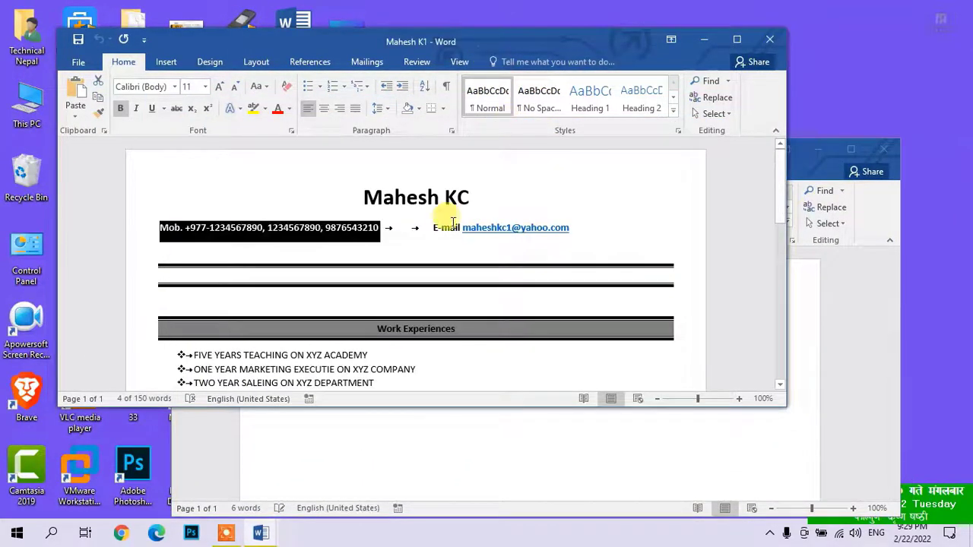
{"action": "left_click_drag", "start_coordinate": [434, 228], "coordinate": [531, 220]}
{"action": "key", "text": "ctrl+c"}
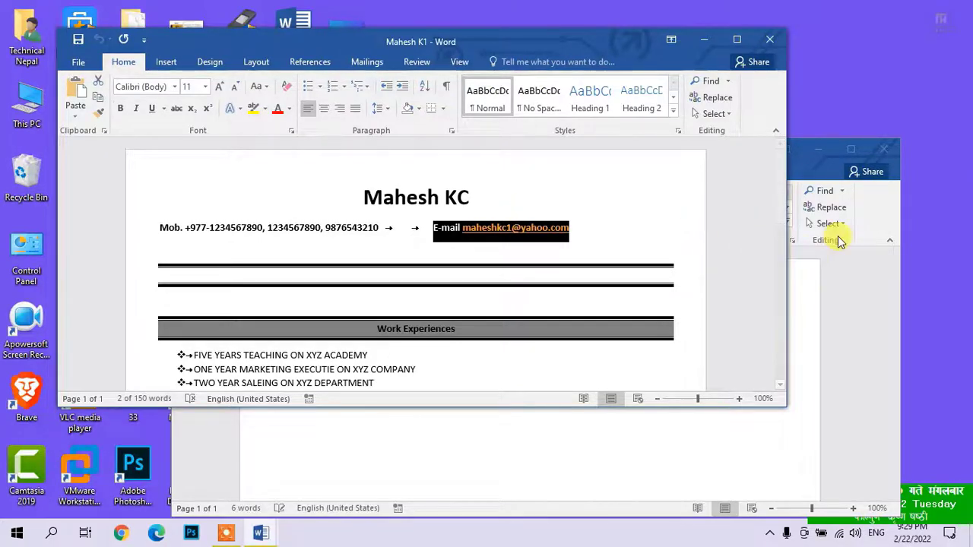
{"action": "left_click", "coordinate": [836, 237]}
{"action": "key", "text": "ctrl+v"}
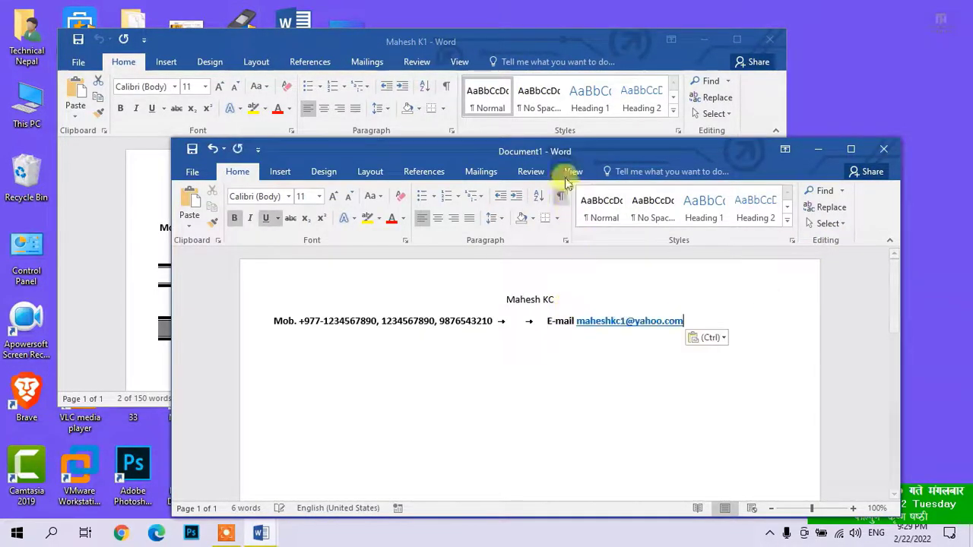
{"action": "double_click", "coordinate": [564, 152]}
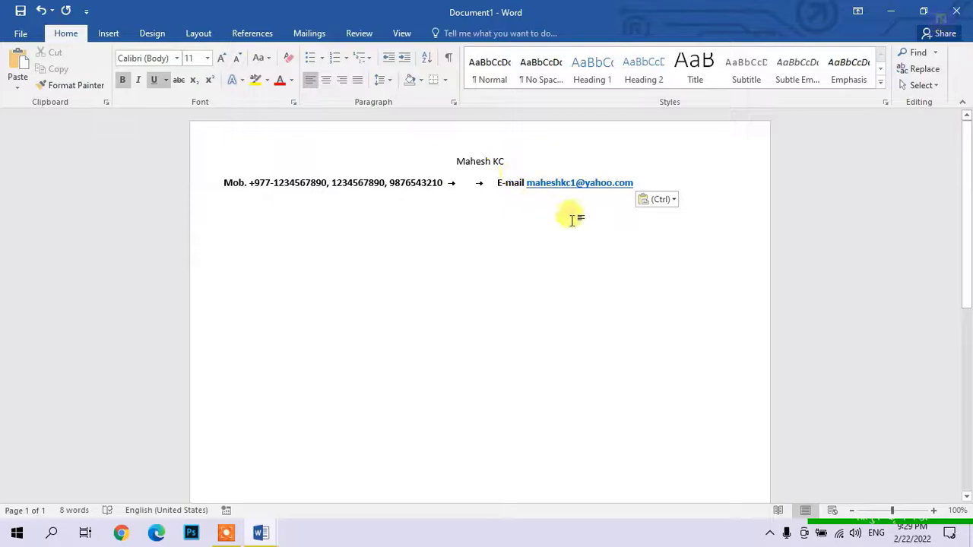
- Start a new line below the contact line and bring the reference resume up full-screen
{"action": "key", "text": "Return"}
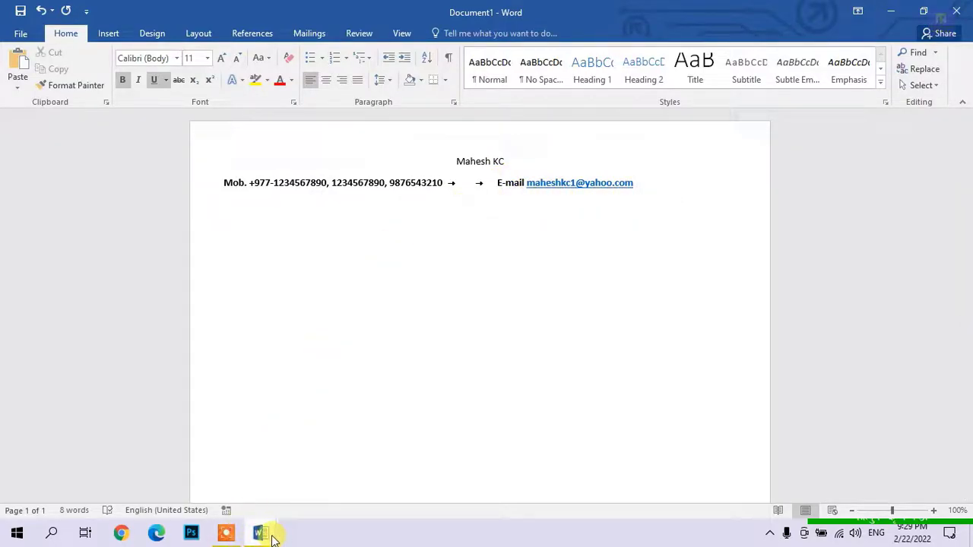
{"action": "mouse_move", "coordinate": [274, 538]}
{"action": "left_click", "coordinate": [304, 487]}
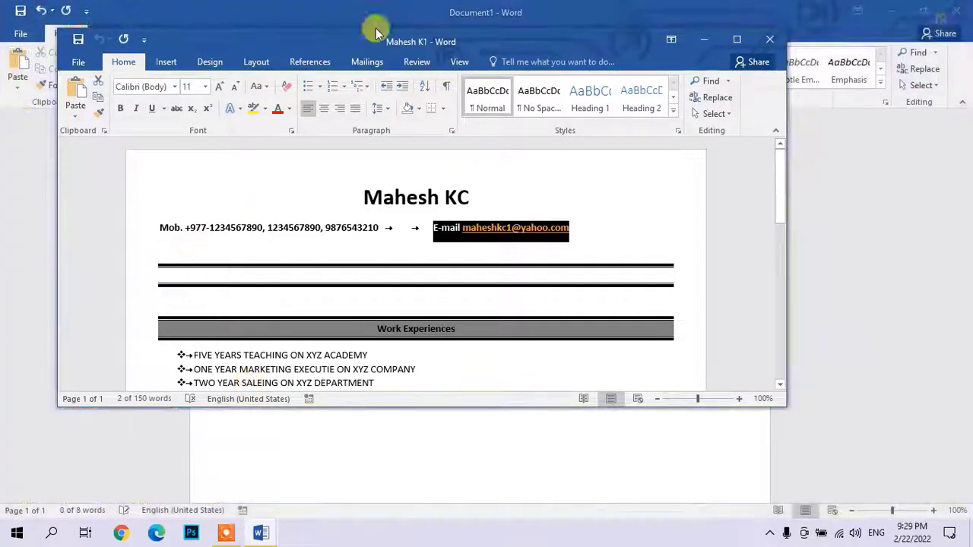
{"action": "double_click", "coordinate": [382, 43]}
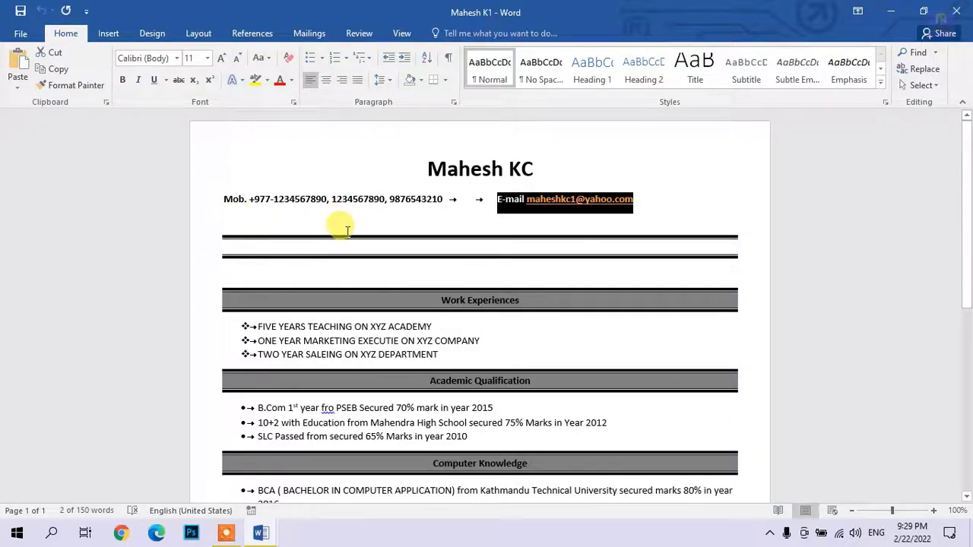
- Give the empty paragraph below the contact line 3 pt thick top and bottom borders only
{"action": "mouse_move", "coordinate": [266, 532]}
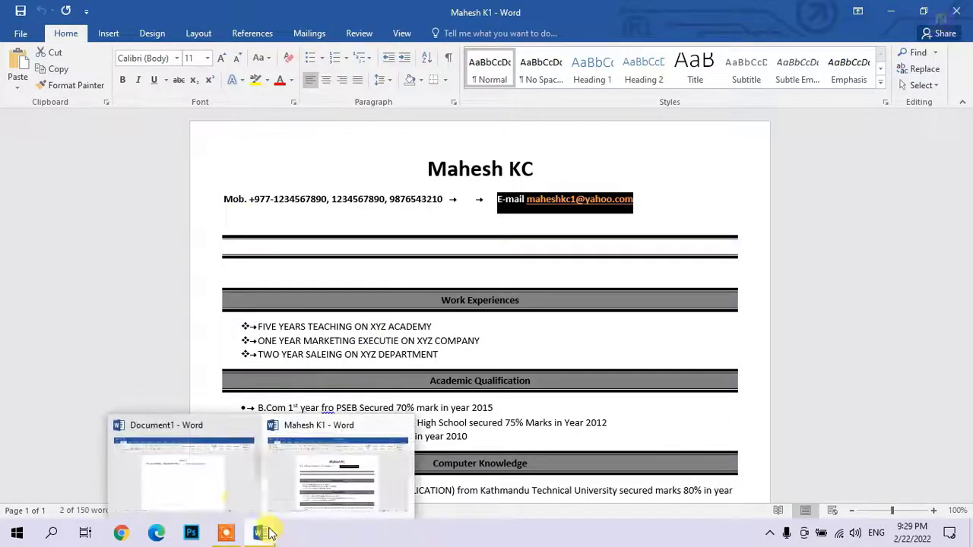
{"action": "left_click", "coordinate": [183, 471]}
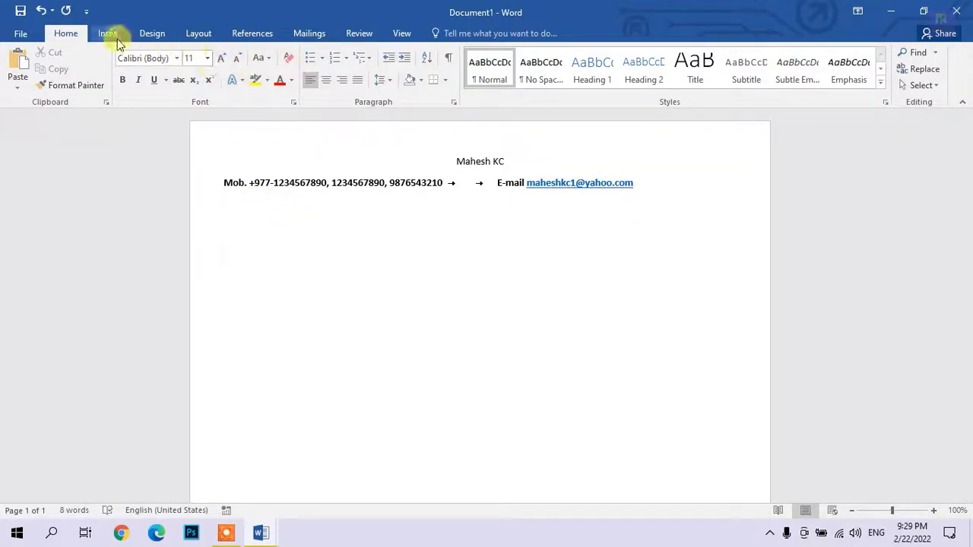
{"action": "left_click", "coordinate": [446, 80]}
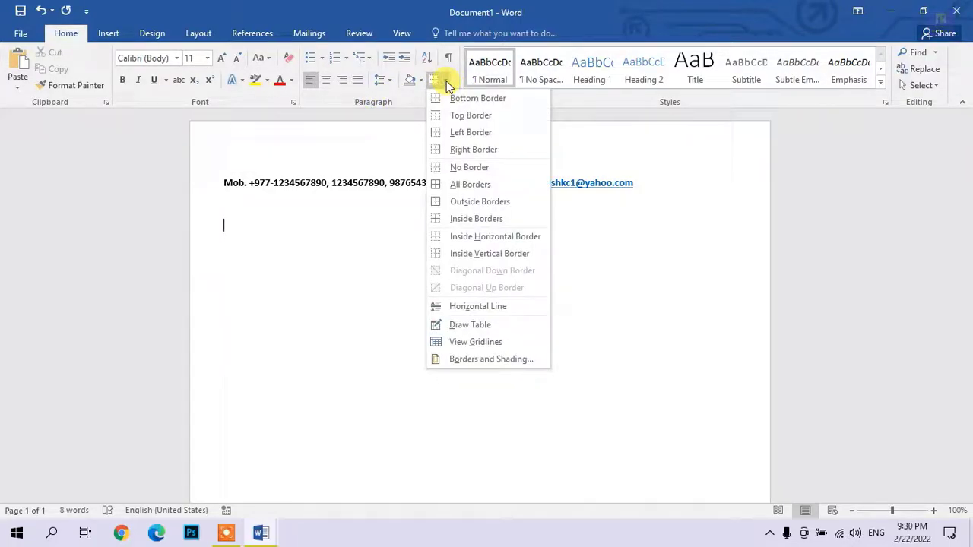
{"action": "left_click", "coordinate": [494, 360]}
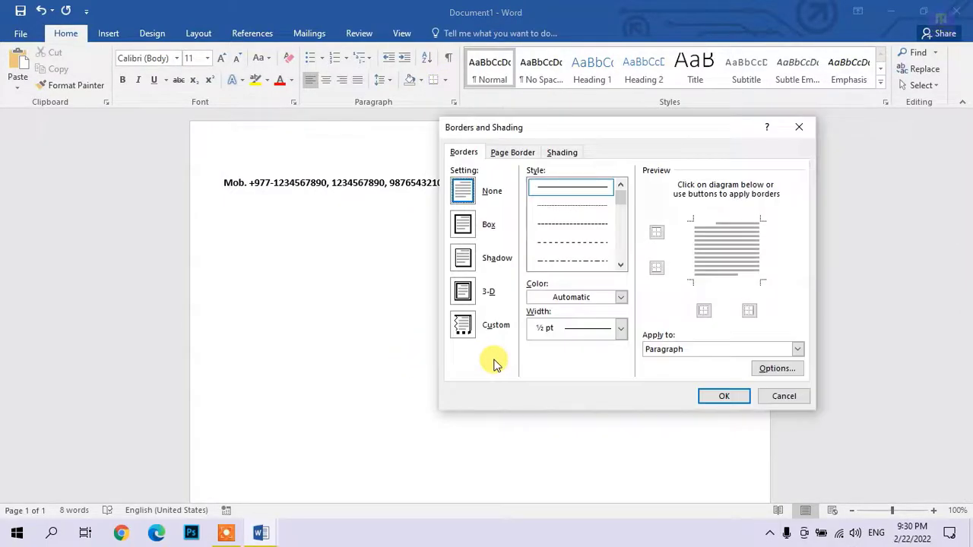
{"action": "left_click_drag", "start_coordinate": [515, 137], "coordinate": [473, 115]}
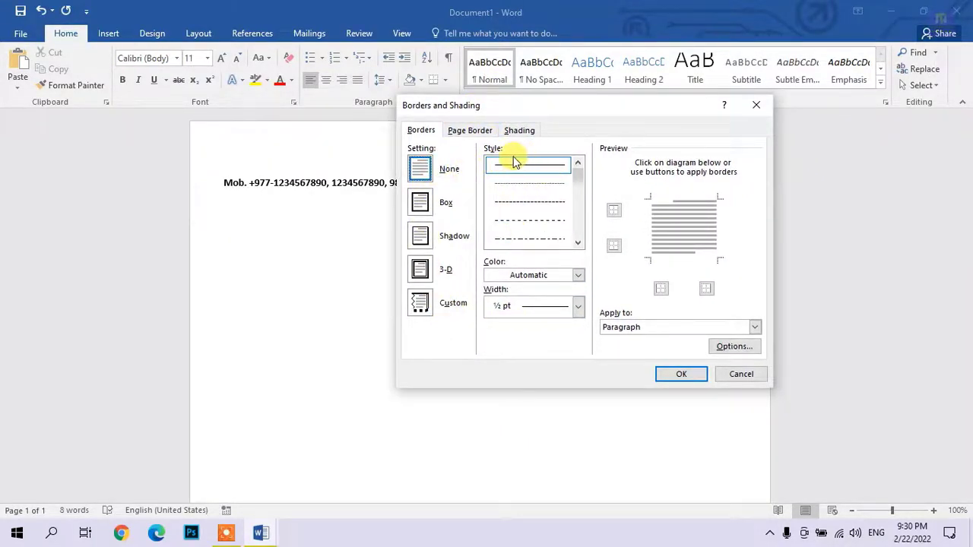
{"action": "left_click_drag", "start_coordinate": [576, 174], "coordinate": [580, 180]}
{"action": "scroll", "coordinate": [580, 183], "scroll_direction": "down", "scroll_amount": 2}
{"action": "scroll", "coordinate": [580, 187], "scroll_direction": "down", "scroll_amount": 2}
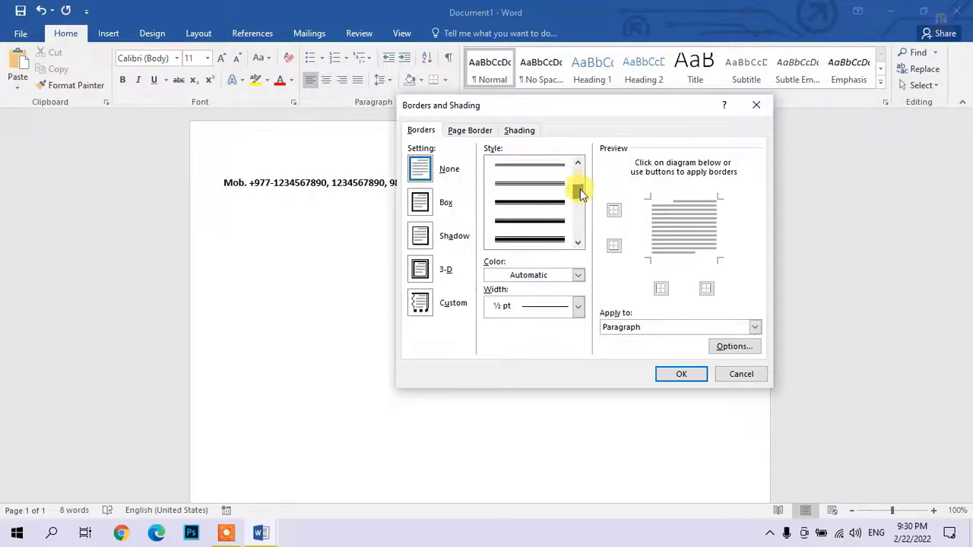
{"action": "left_click", "coordinate": [519, 206]}
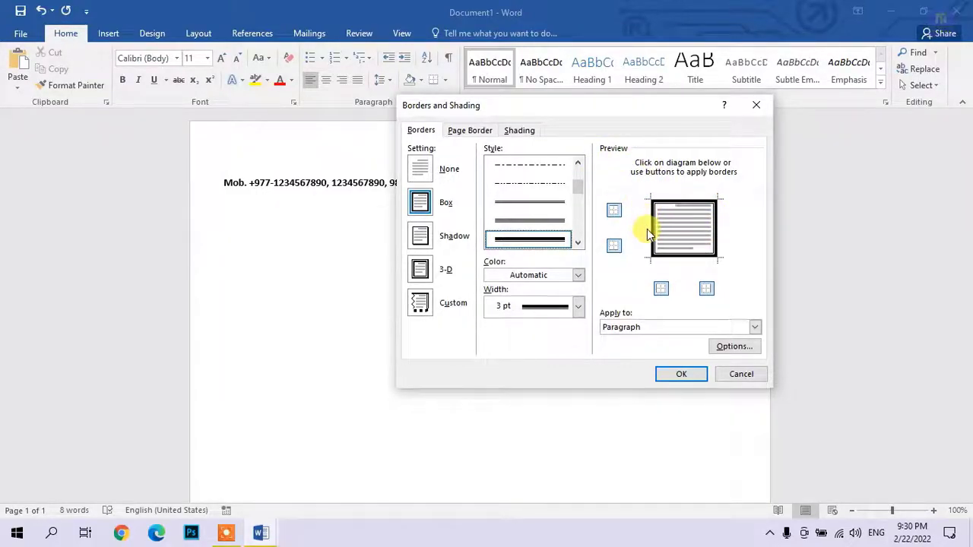
{"action": "left_click", "coordinate": [661, 290]}
{"action": "left_click", "coordinate": [706, 287]}
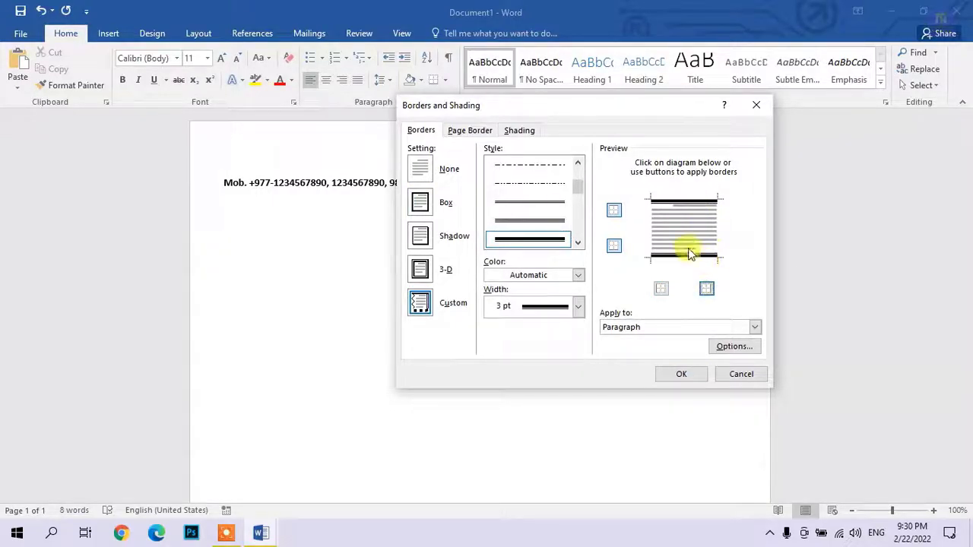
{"action": "left_click", "coordinate": [680, 374]}
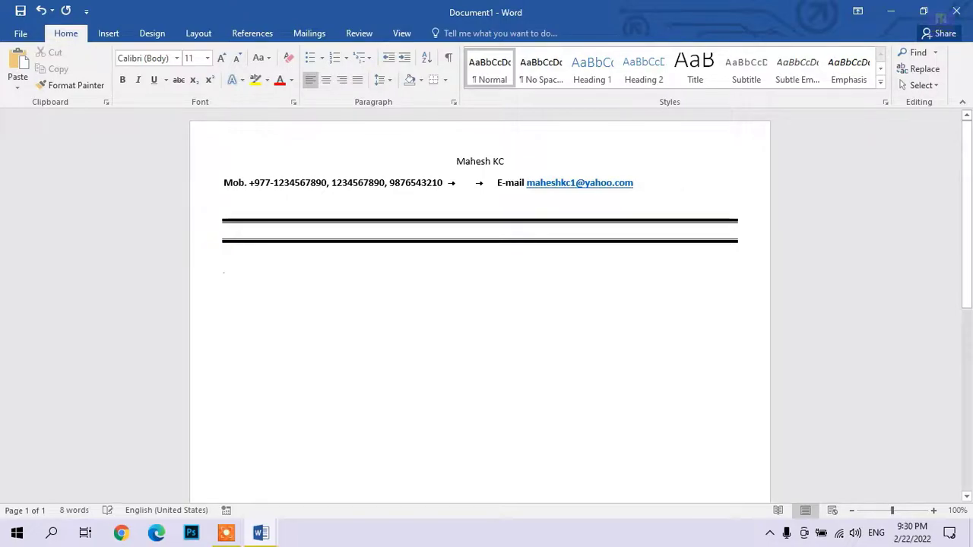
- Place the cursor below the double rule and compare the draft against the reference resume
{"action": "left_click", "coordinate": [228, 282]}
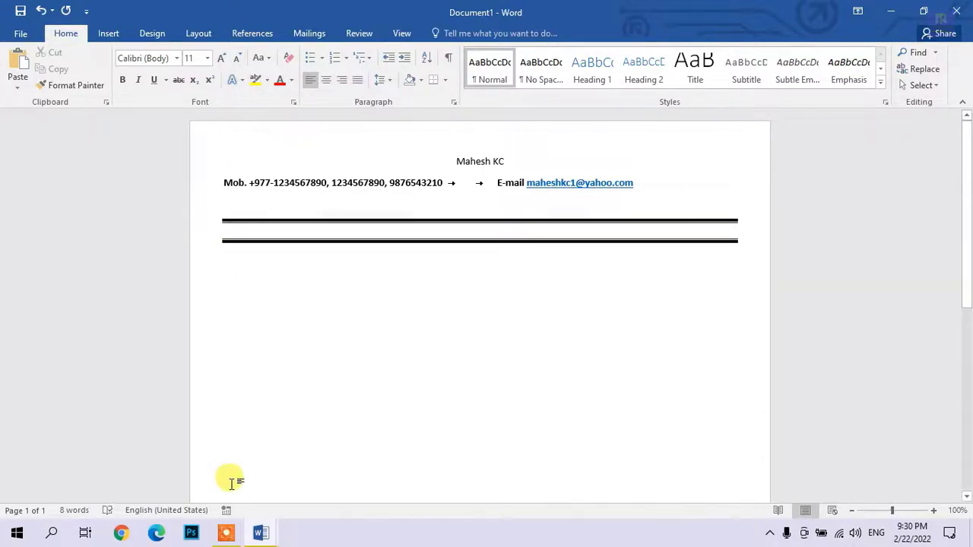
{"action": "mouse_move", "coordinate": [259, 529]}
{"action": "left_click", "coordinate": [310, 469]}
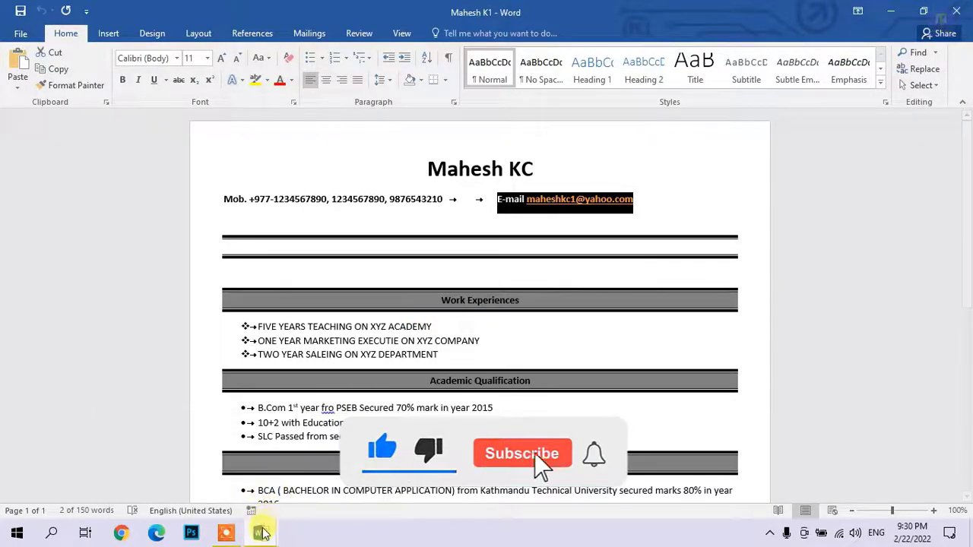
{"action": "mouse_move", "coordinate": [261, 534]}
{"action": "left_click", "coordinate": [208, 490]}
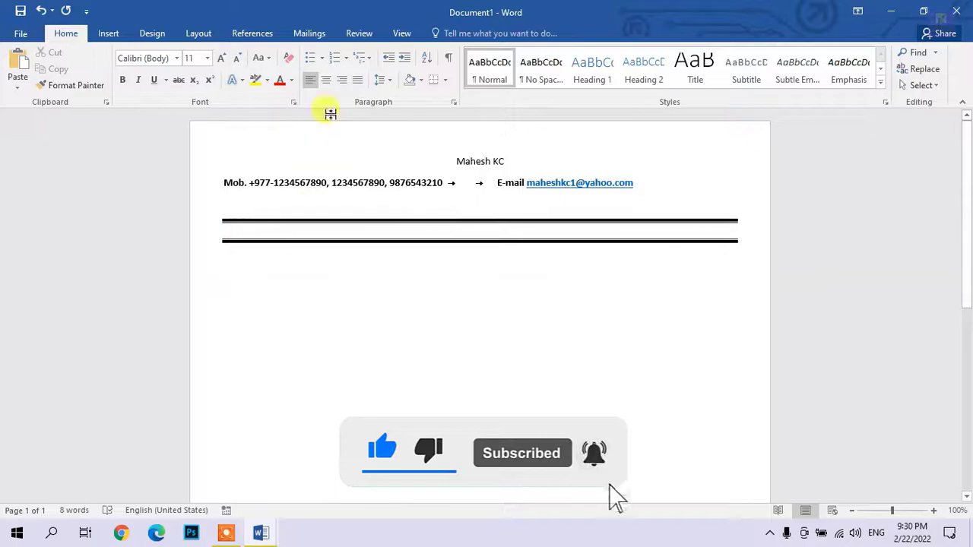
{"action": "left_click", "coordinate": [444, 80]}
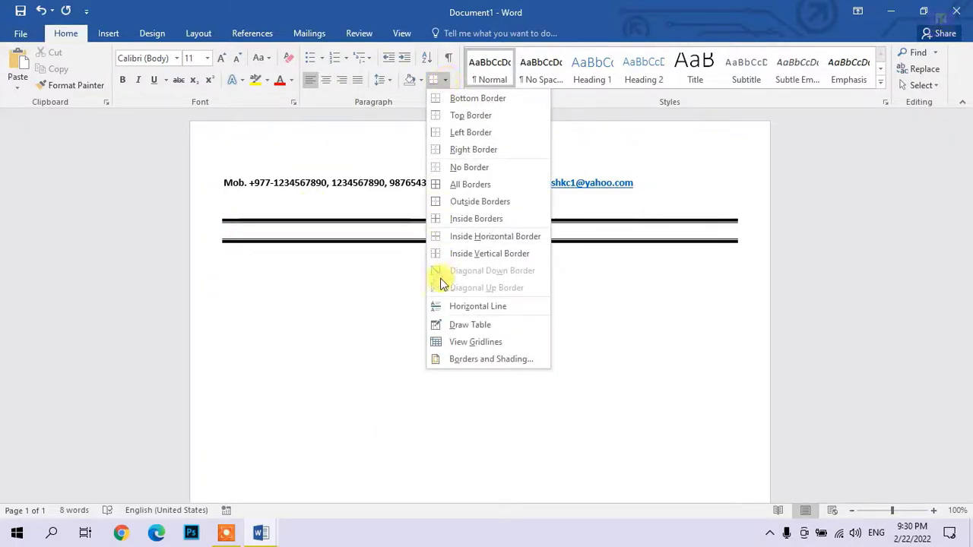
- Give the paragraph below the double rule 3 pt top and bottom borders and dark grey shading
{"action": "left_click", "coordinate": [455, 357]}
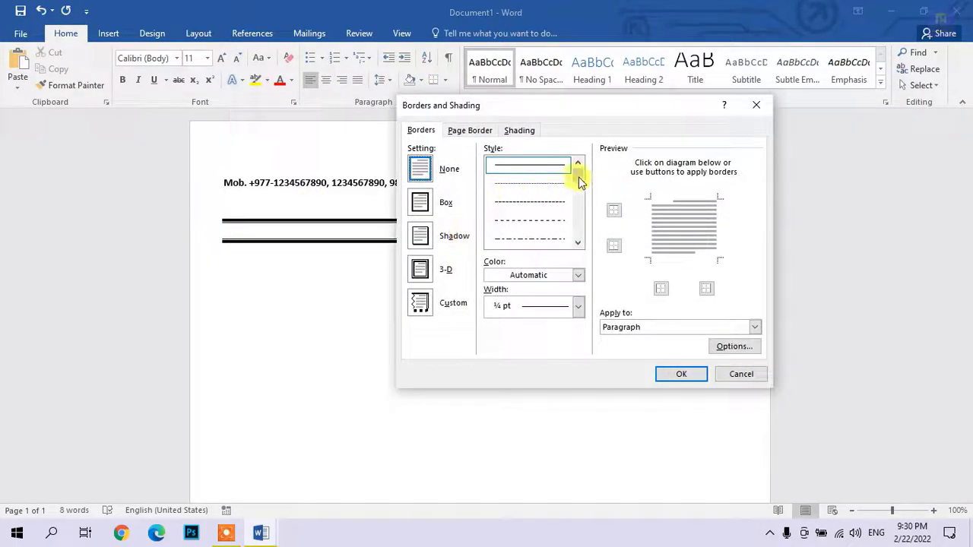
{"action": "left_click_drag", "start_coordinate": [582, 192], "coordinate": [583, 196]}
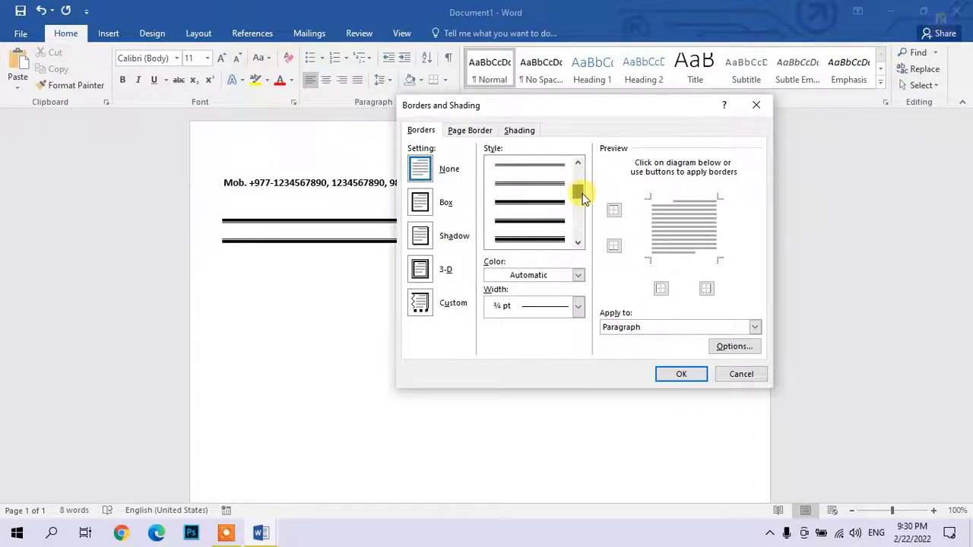
{"action": "left_click", "coordinate": [528, 203]}
{"action": "left_click", "coordinate": [660, 290]}
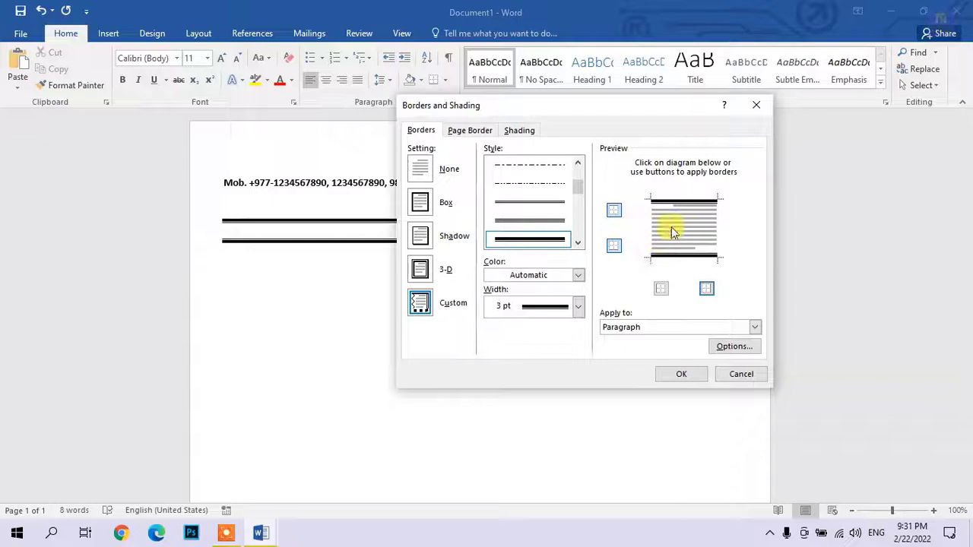
{"action": "left_click", "coordinate": [519, 132]}
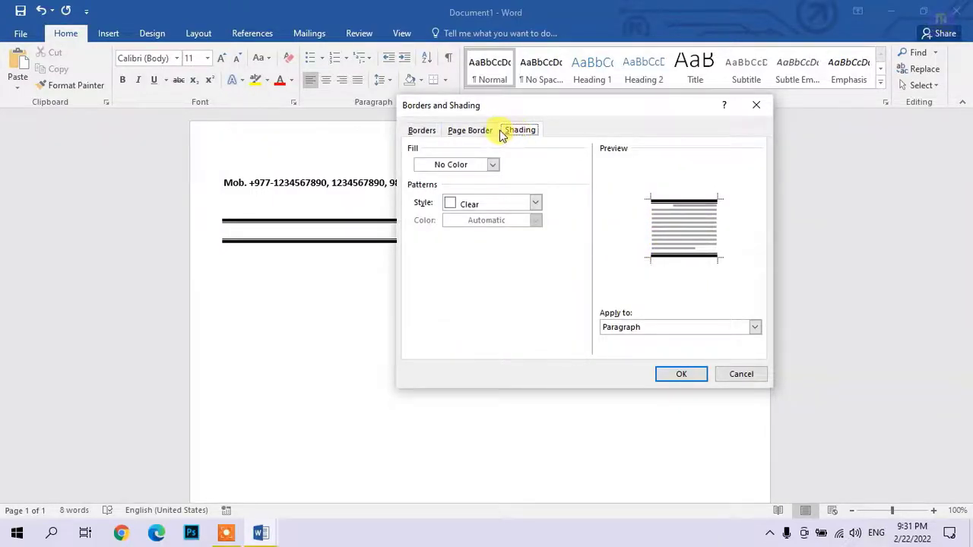
{"action": "left_click", "coordinate": [493, 164]}
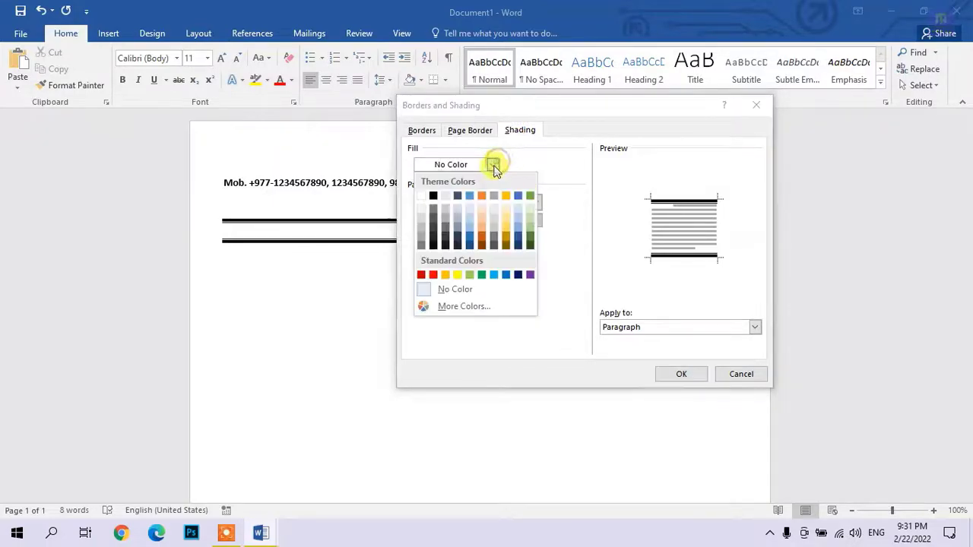
{"action": "left_click", "coordinate": [432, 214]}
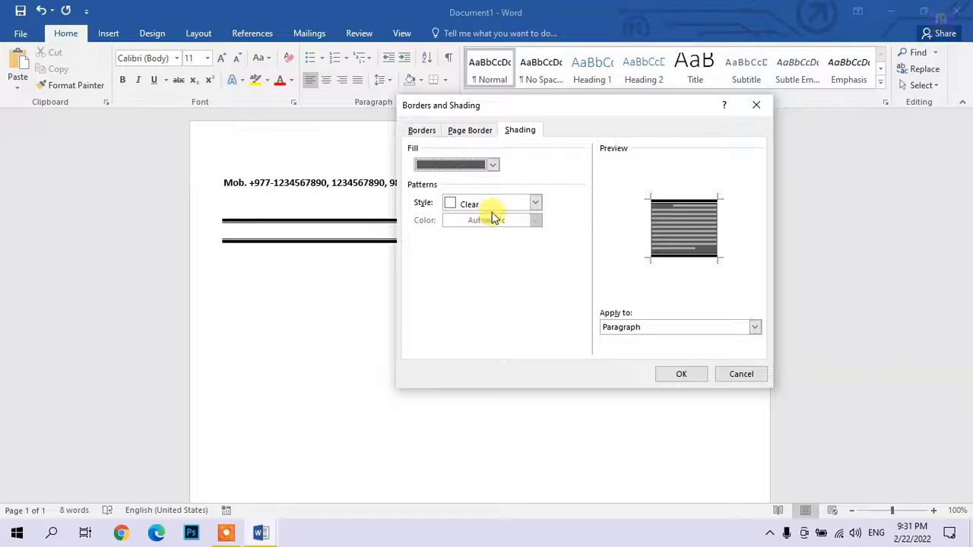
{"action": "left_click", "coordinate": [674, 375]}
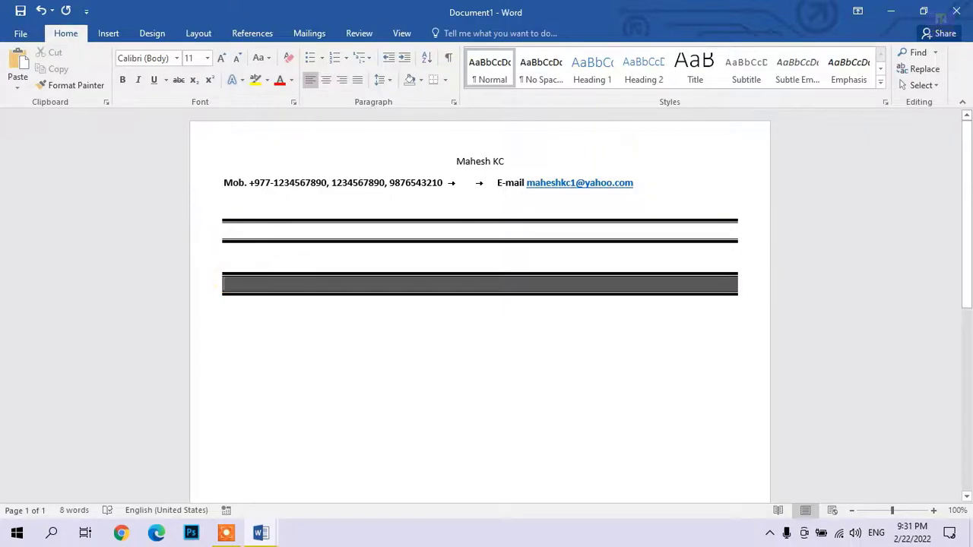
- Clear the stray test text and type a centred 'Work Experience' heading in the grey bar
{"action": "type", "text": "sdsdfs"}
{"action": "key", "text": "BackSpace"}
{"action": "key", "text": "BackSpace"}
{"action": "key", "text": "BackSpace"}
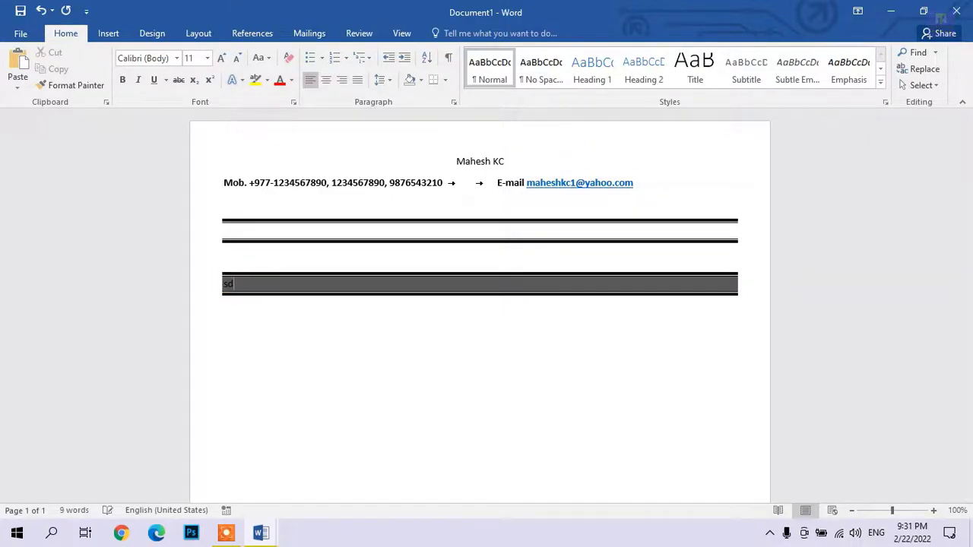
{"action": "left_click", "coordinate": [329, 83]}
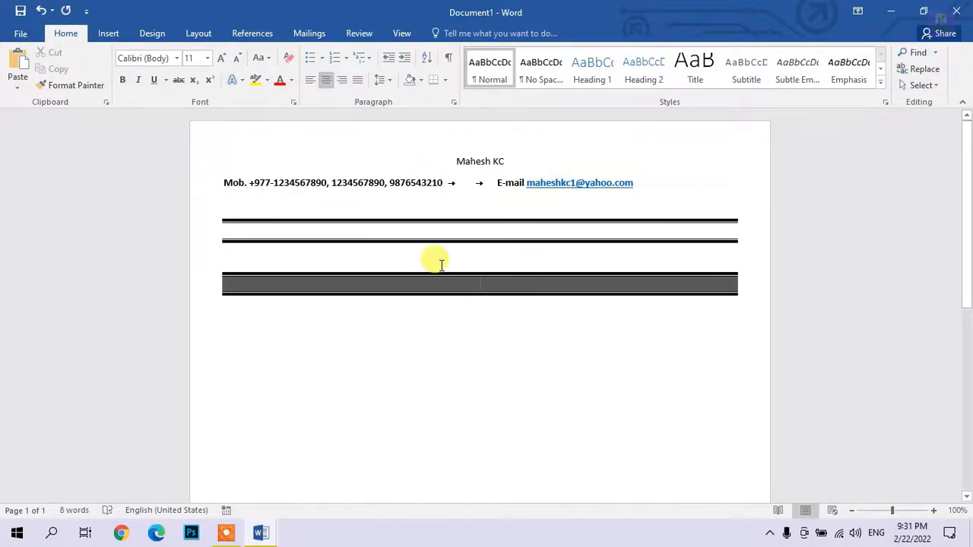
{"action": "type", "text": "Work"}
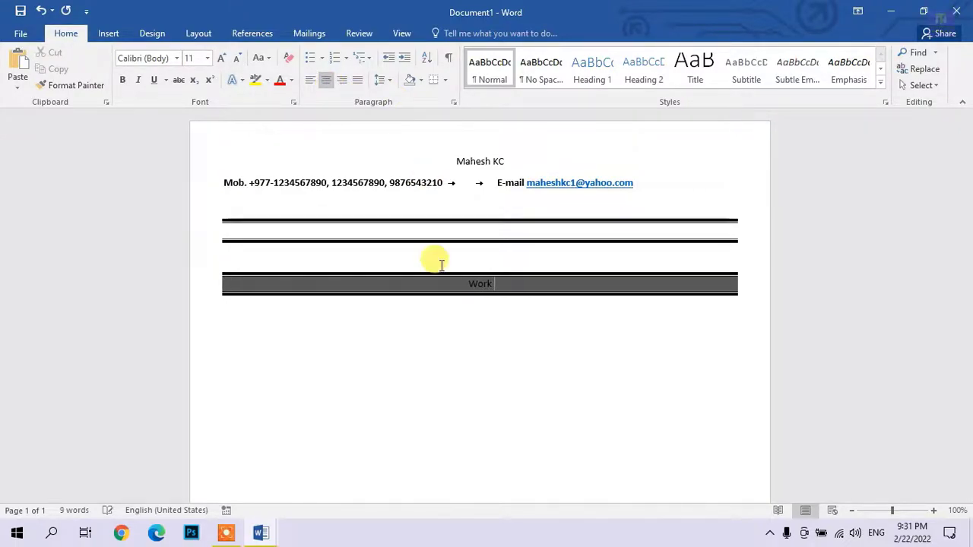
{"action": "type", "text": " Experienc"}
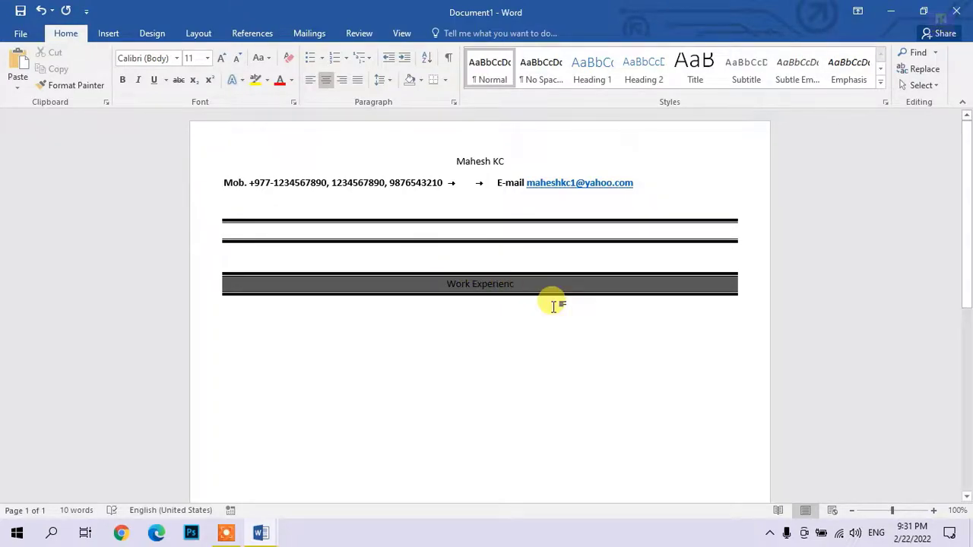
{"action": "type", "text": "e"}
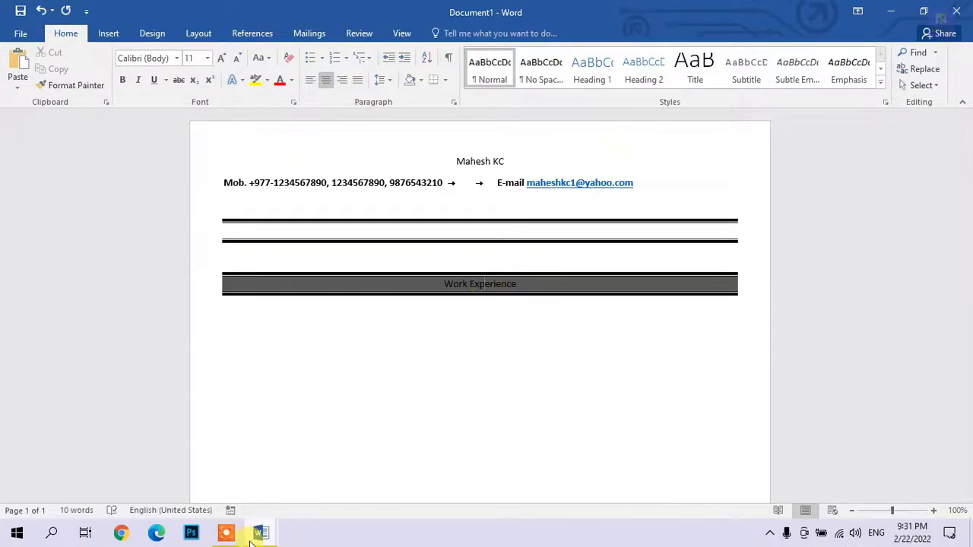
- Copy the three work-experience lines from the finished resume, then return to Document1
{"action": "mouse_move", "coordinate": [258, 531]}
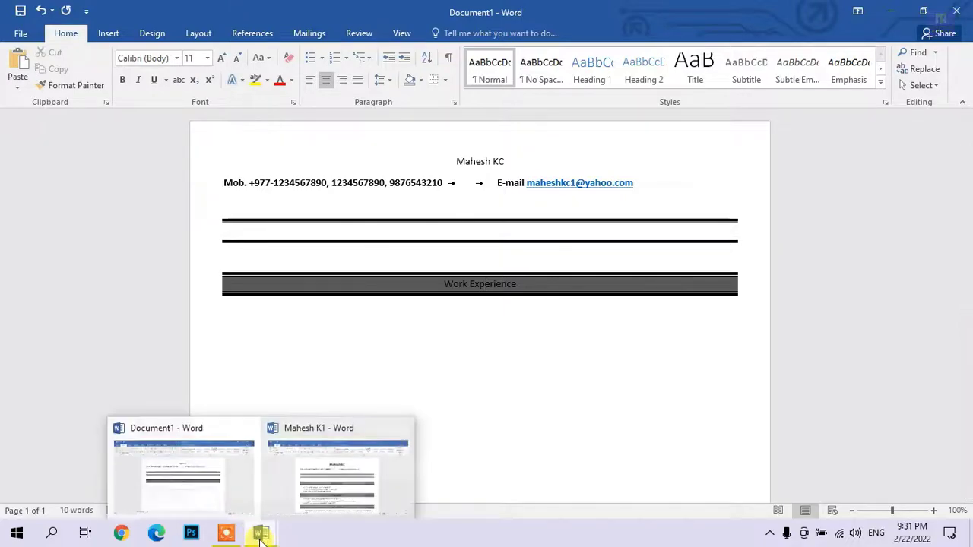
{"action": "left_click", "coordinate": [315, 486]}
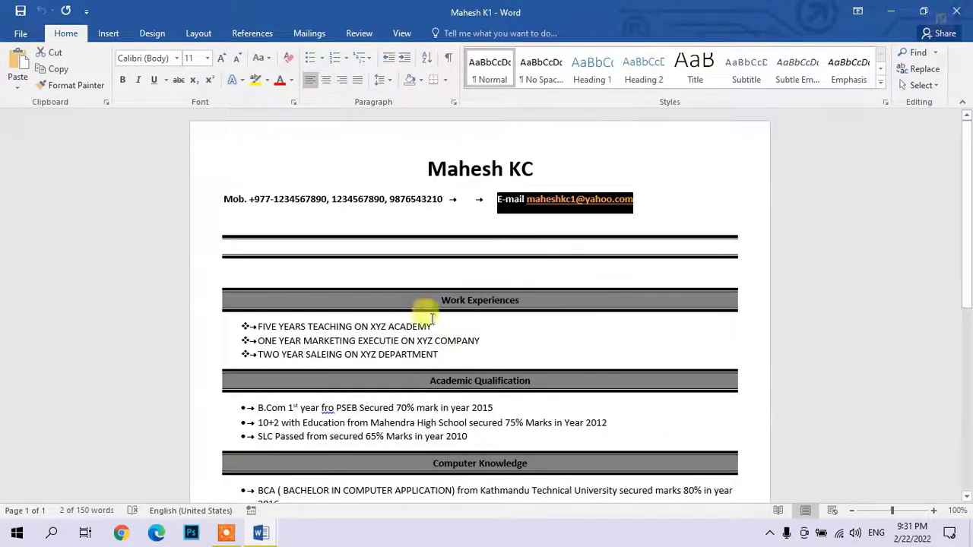
{"action": "left_click_drag", "start_coordinate": [259, 326], "coordinate": [437, 355]}
{"action": "key", "text": "ctrl+c"}
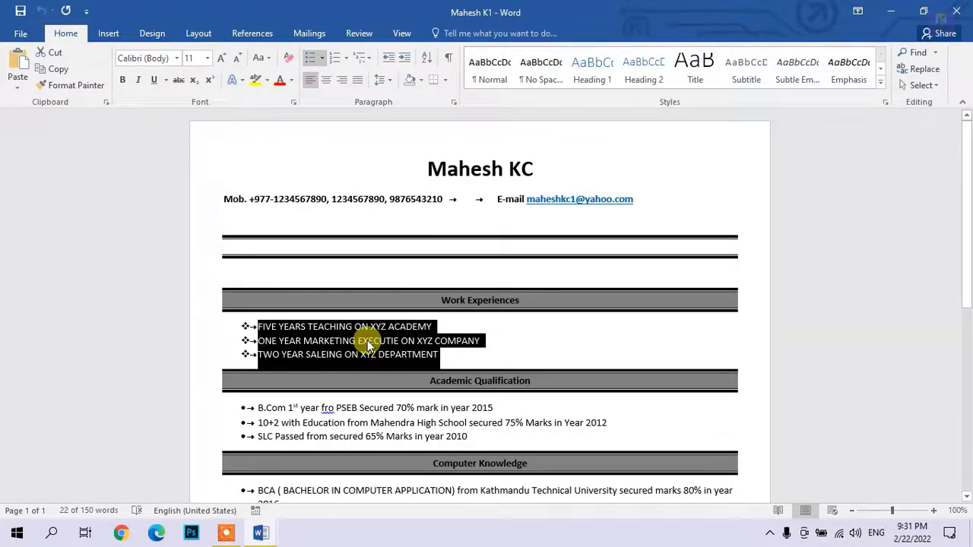
{"action": "mouse_move", "coordinate": [261, 532]}
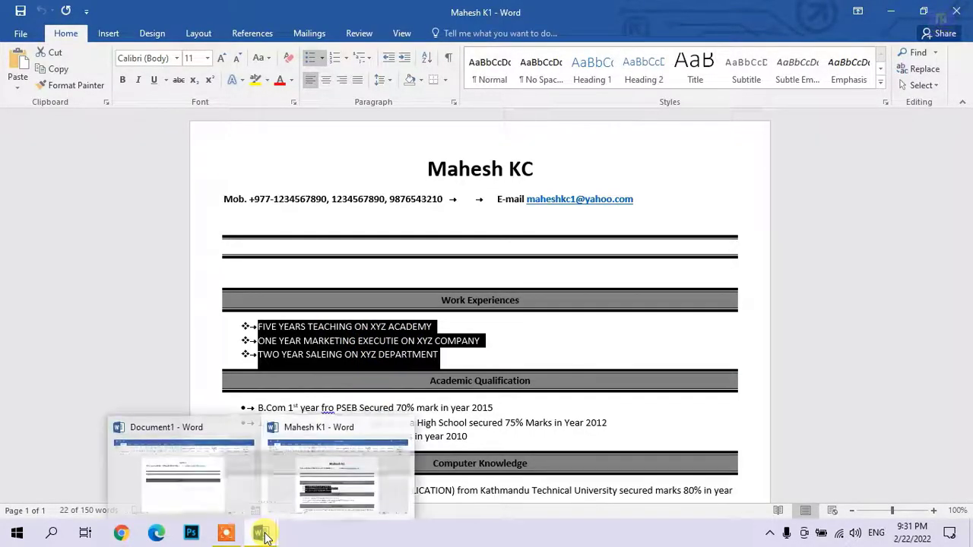
{"action": "left_click", "coordinate": [230, 476]}
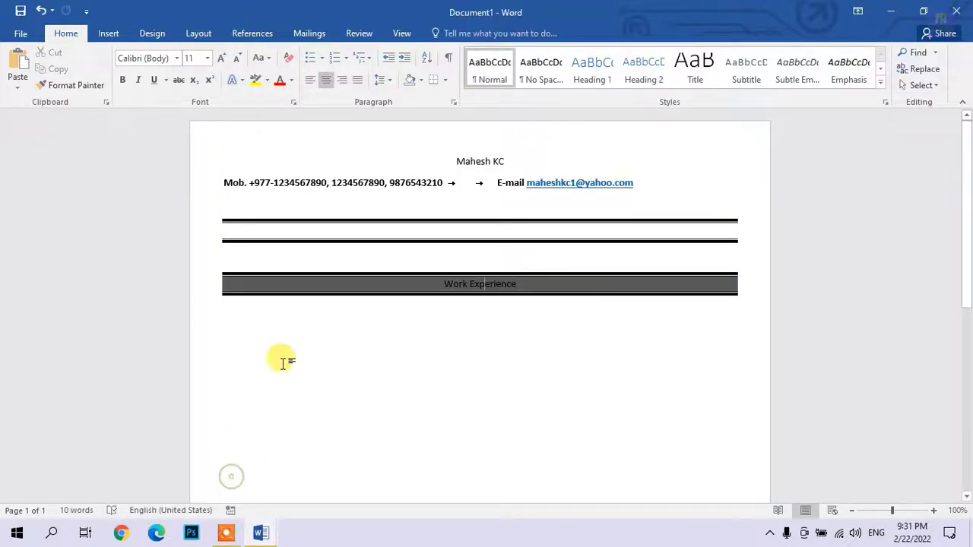
- Paste the experience lines under the Work Experience bar and remove their bullets and indent
{"action": "double_click", "coordinate": [245, 308]}
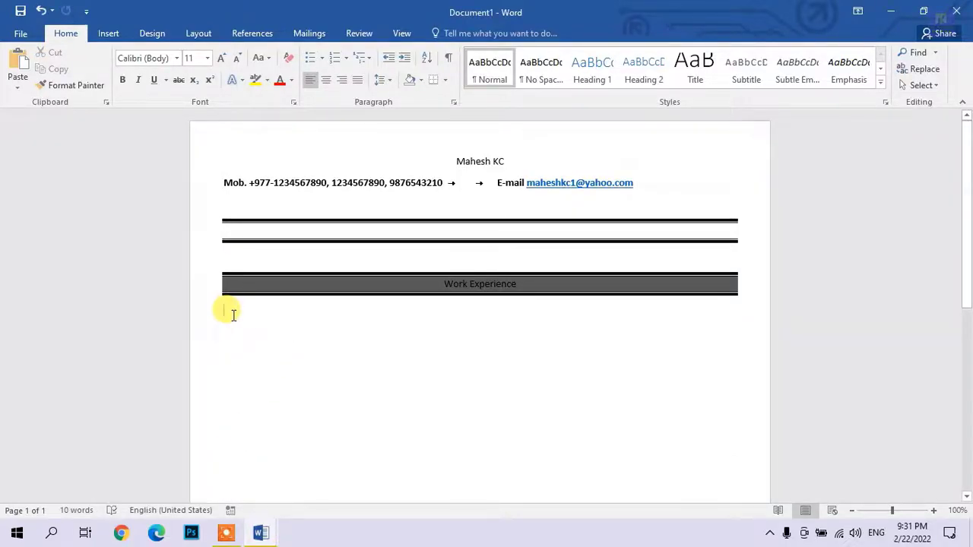
{"action": "key", "text": "ctrl+v"}
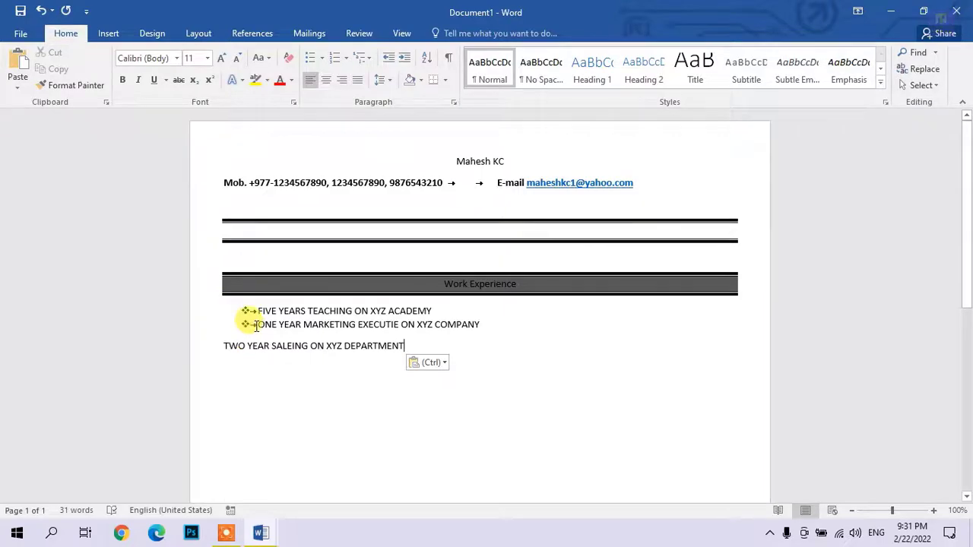
{"action": "triple_click", "coordinate": [251, 310]}
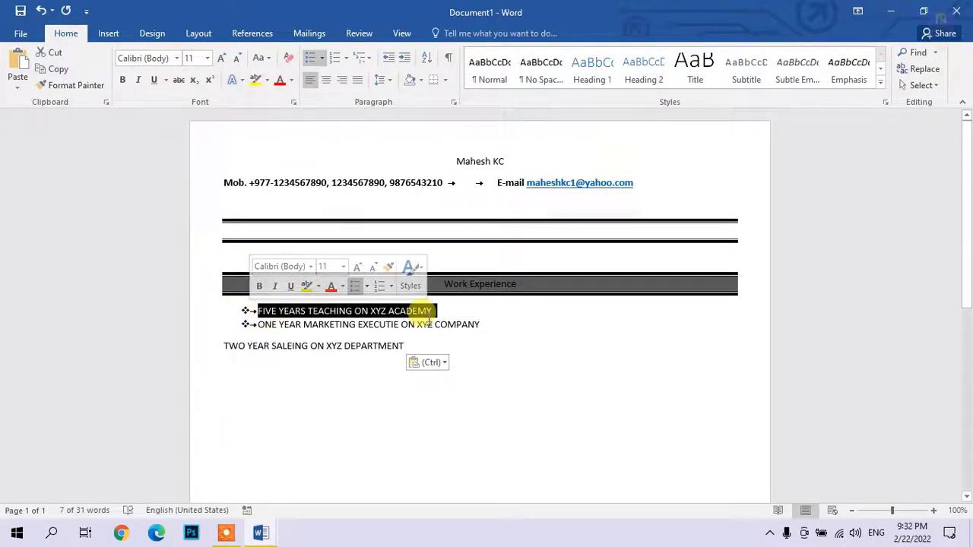
{"action": "left_click_drag", "start_coordinate": [488, 325], "coordinate": [254, 307]}
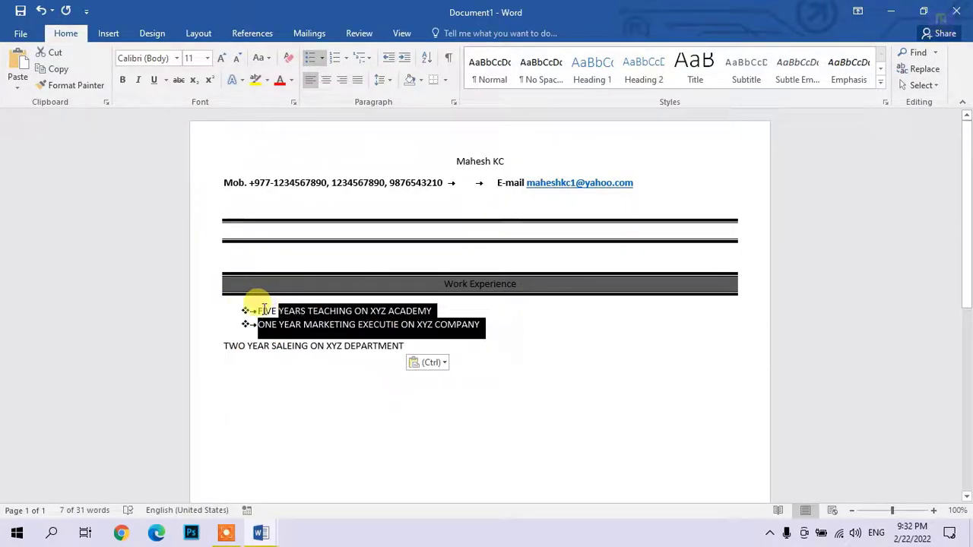
{"action": "left_click", "coordinate": [309, 58]}
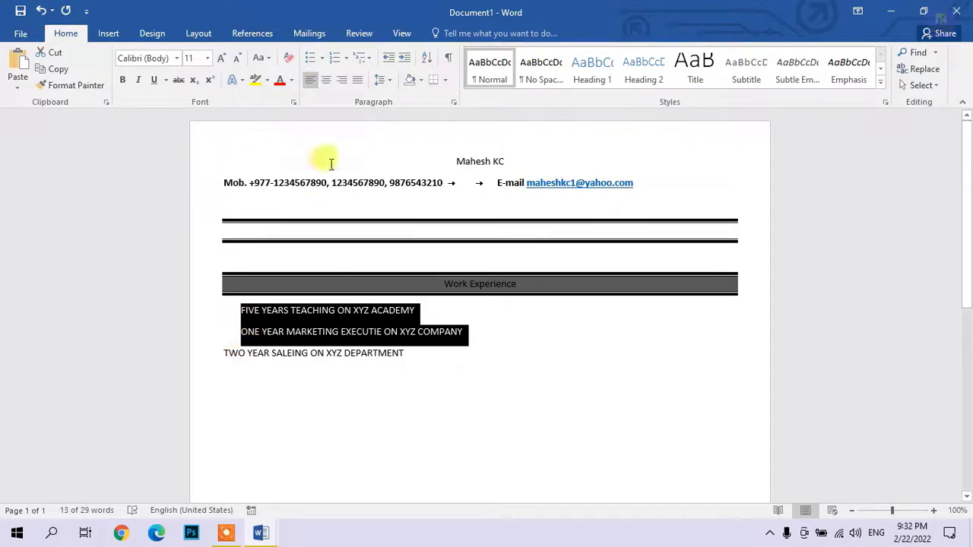
{"action": "left_click", "coordinate": [392, 61]}
{"action": "left_click", "coordinate": [315, 378]}
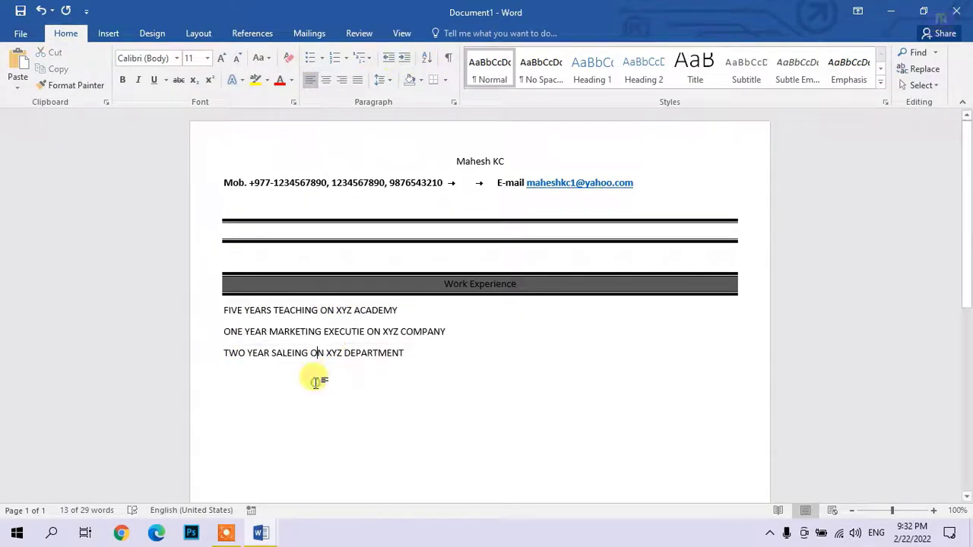
- Give all three experience lines diamond bullets and move to the empty line below
{"action": "left_click_drag", "start_coordinate": [403, 353], "coordinate": [224, 310]}
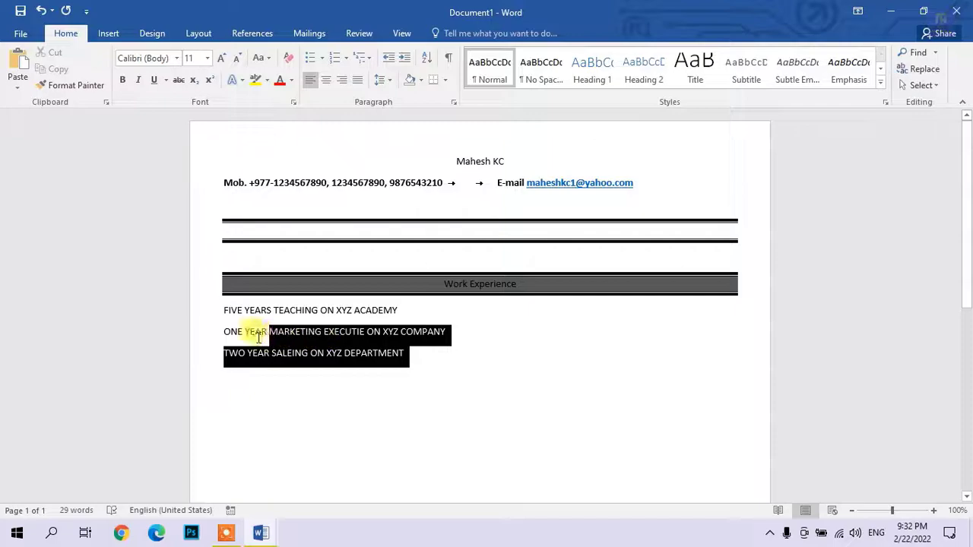
{"action": "left_click", "coordinate": [321, 58]}
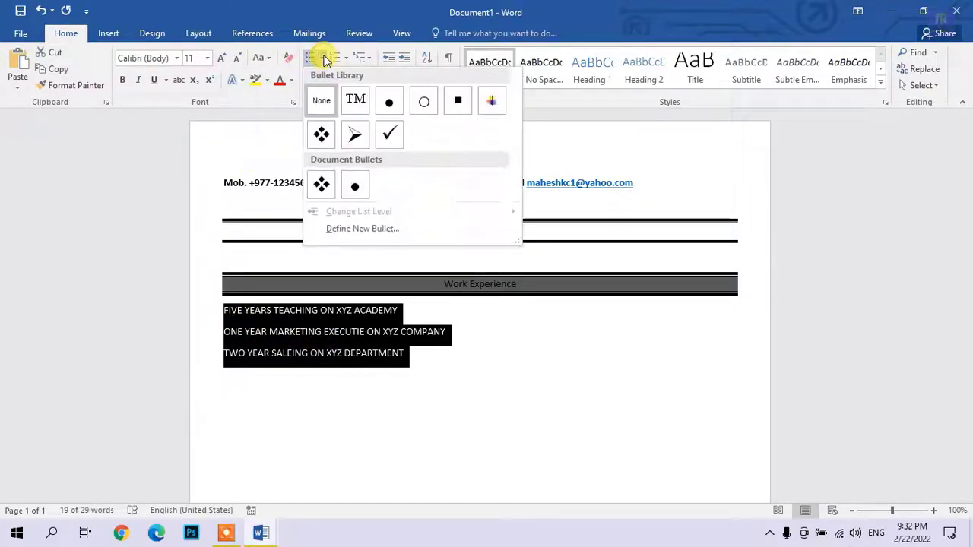
{"action": "left_click", "coordinate": [322, 137]}
{"action": "left_click", "coordinate": [291, 377]}
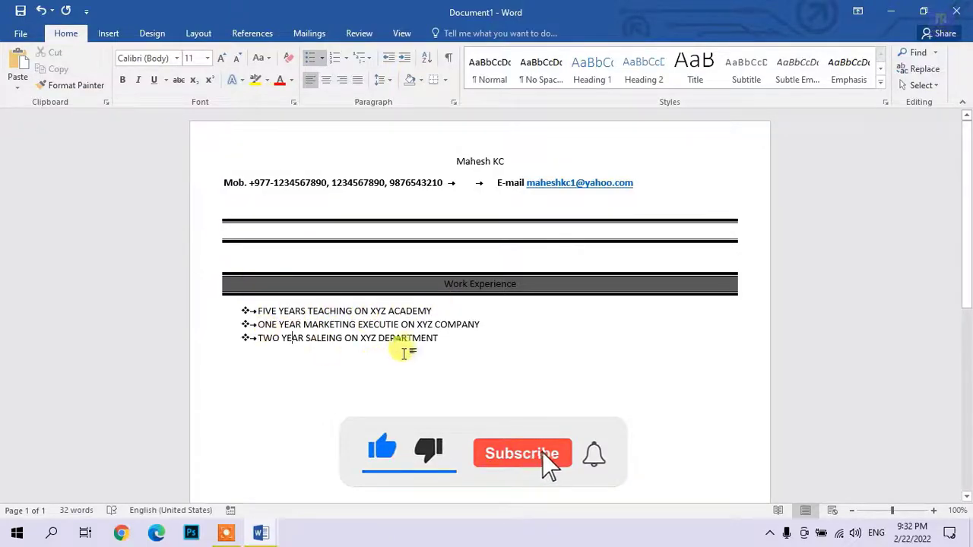
{"action": "left_click", "coordinate": [438, 338]}
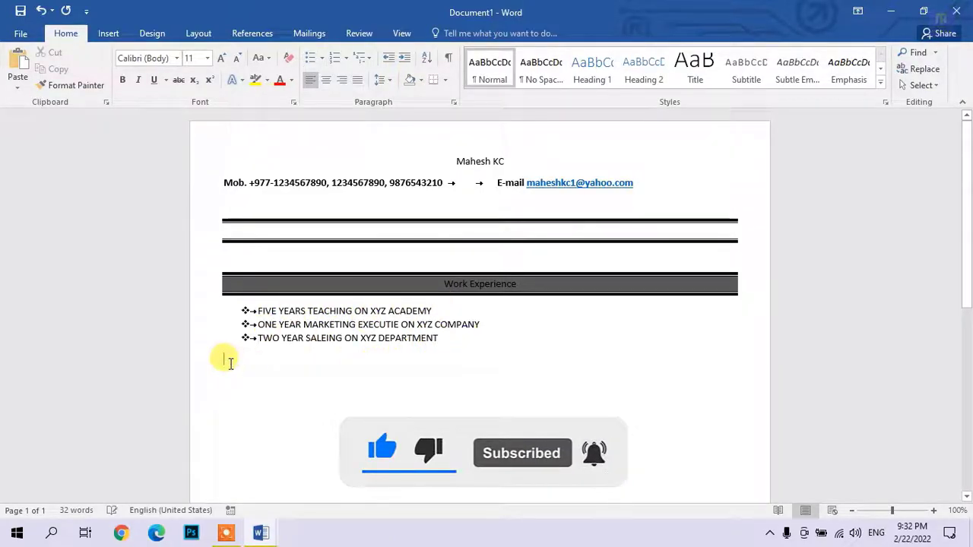
{"action": "triple_click", "coordinate": [227, 362]}
{"action": "left_click", "coordinate": [226, 362]}
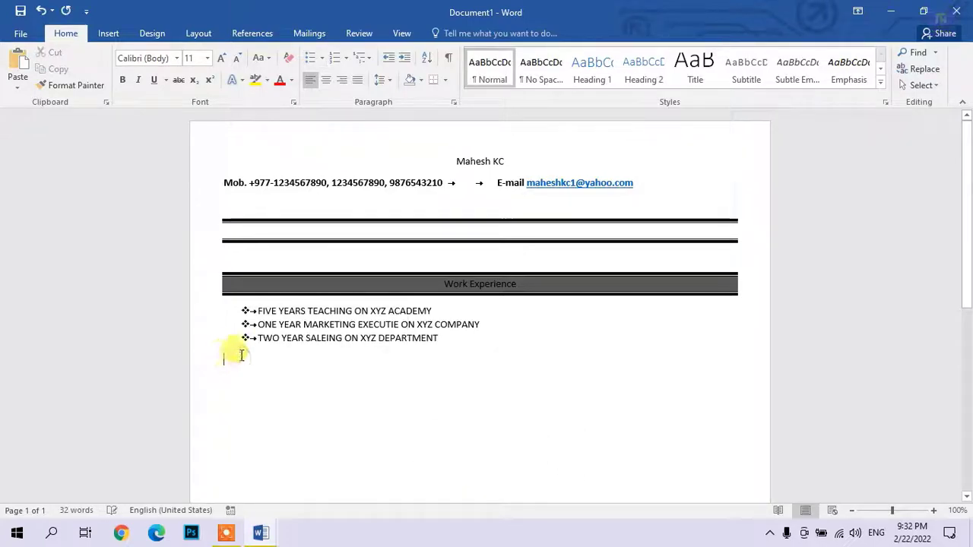
- Give the empty line 3 pt top and bottom borders with no side borders
{"action": "left_click", "coordinate": [445, 80]}
{"action": "left_click", "coordinate": [486, 359]}
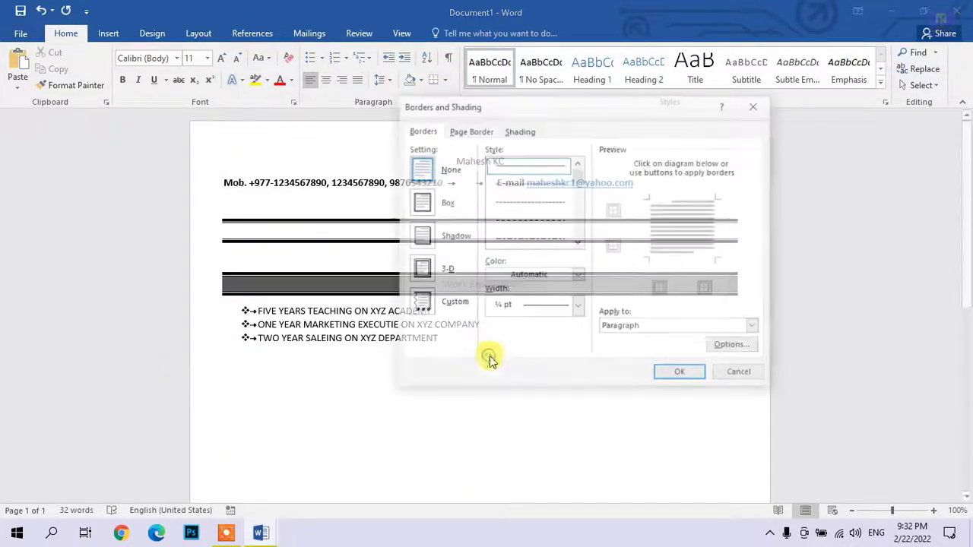
{"action": "scroll", "coordinate": [583, 183], "scroll_direction": "down", "scroll_amount": 3}
{"action": "left_click", "coordinate": [534, 208]}
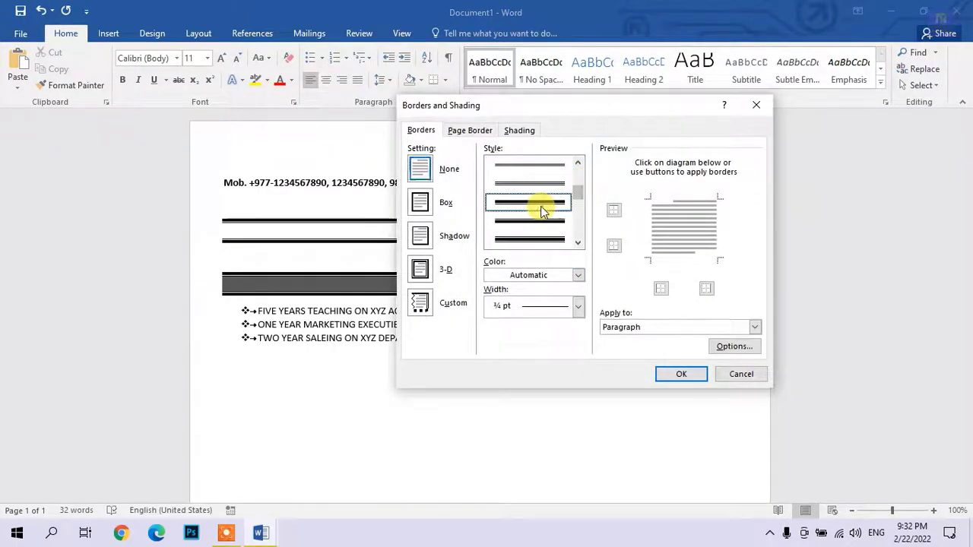
{"action": "left_click", "coordinate": [661, 290]}
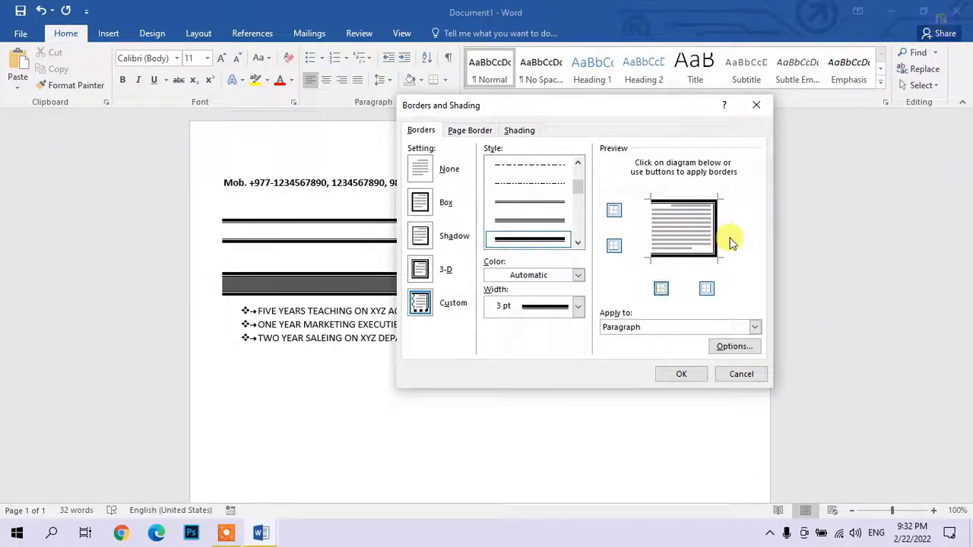
{"action": "left_click", "coordinate": [706, 289]}
- Fill the new bar with dark grey shading and centre its text
{"action": "left_click", "coordinate": [520, 131]}
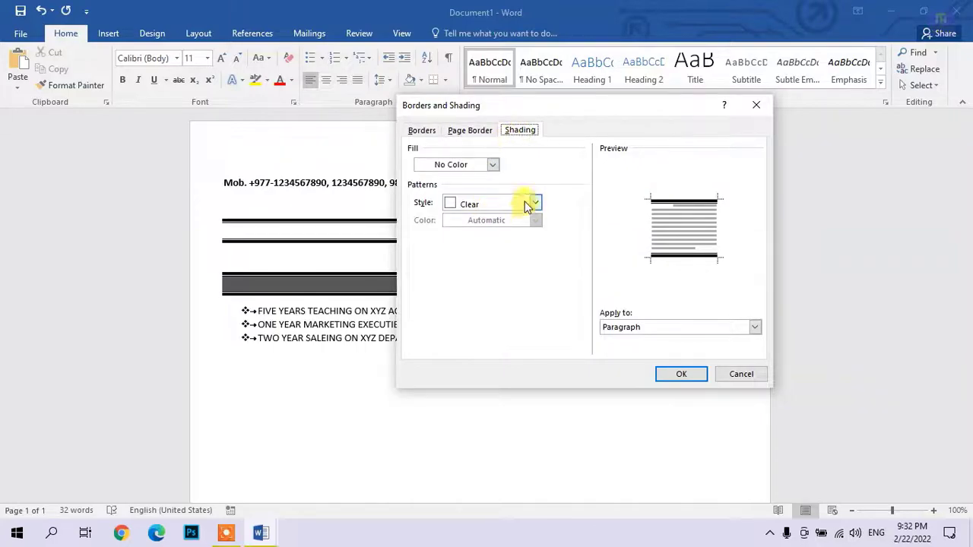
{"action": "left_click", "coordinate": [493, 165]}
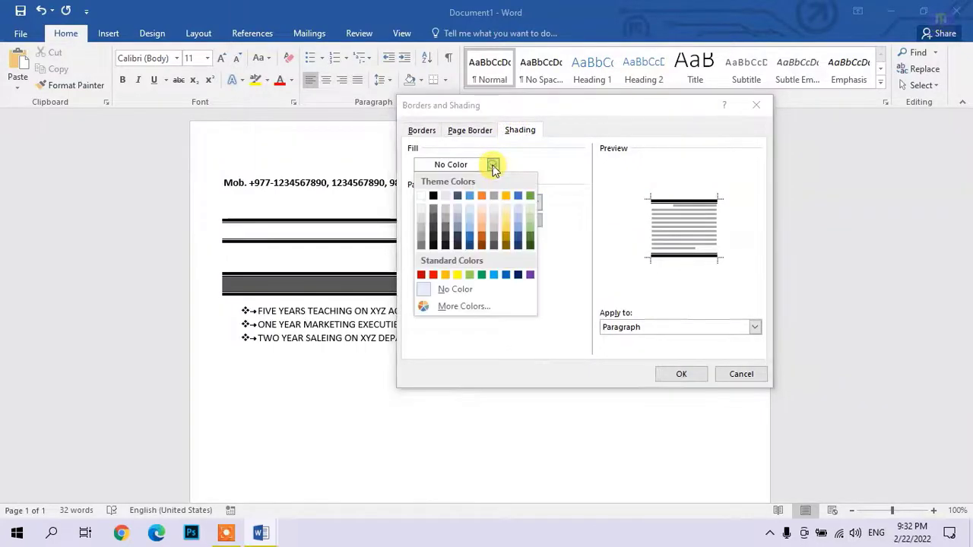
{"action": "left_click", "coordinate": [434, 215]}
{"action": "left_click", "coordinate": [672, 380]}
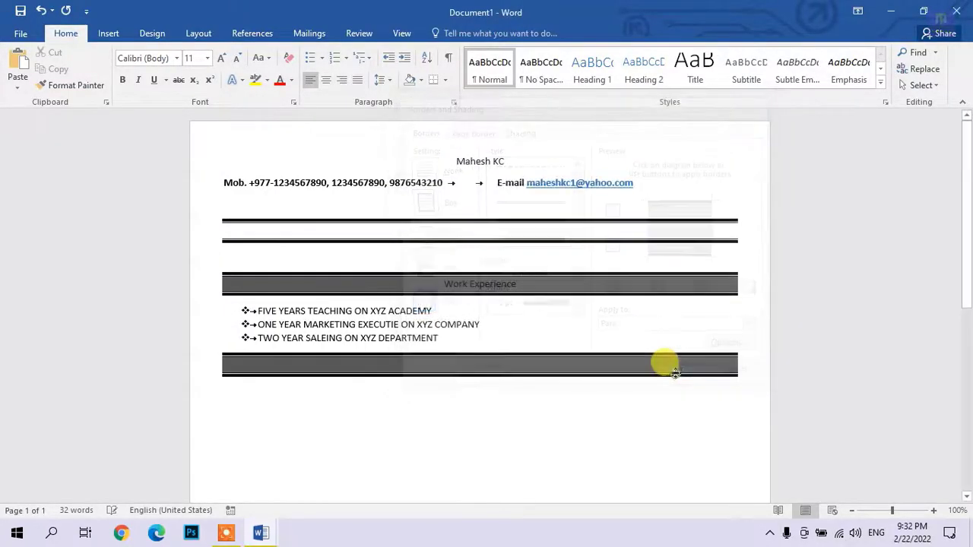
{"action": "left_click", "coordinate": [326, 79]}
{"action": "mouse_move", "coordinate": [258, 530]}
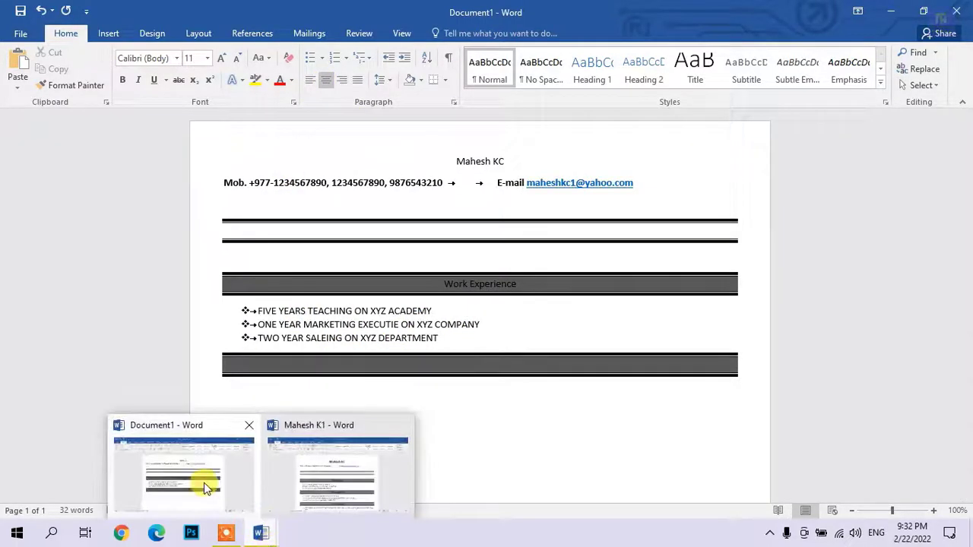
{"action": "mouse_move", "coordinate": [329, 485]}
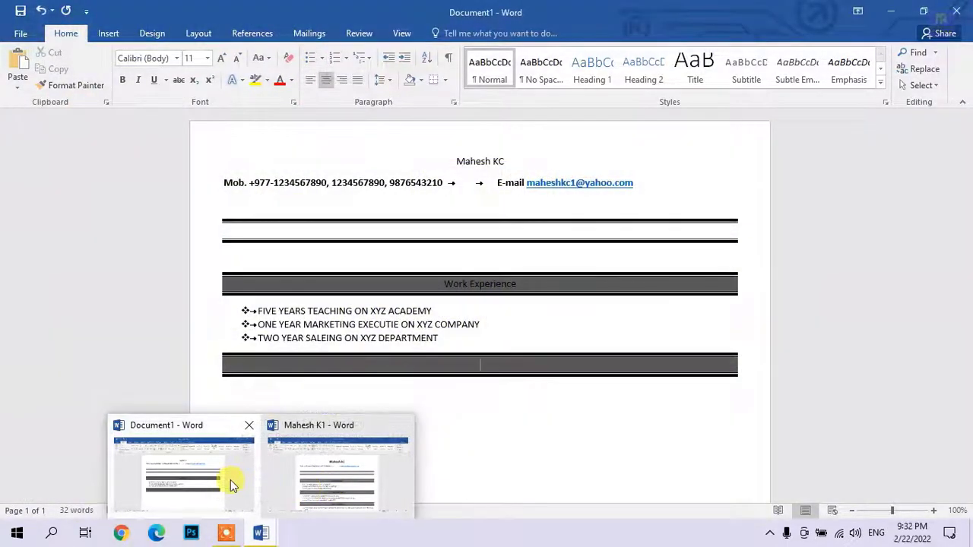
- Title the second grey bar 'Academic Qualification' and move to the line below
{"action": "left_click", "coordinate": [230, 479]}
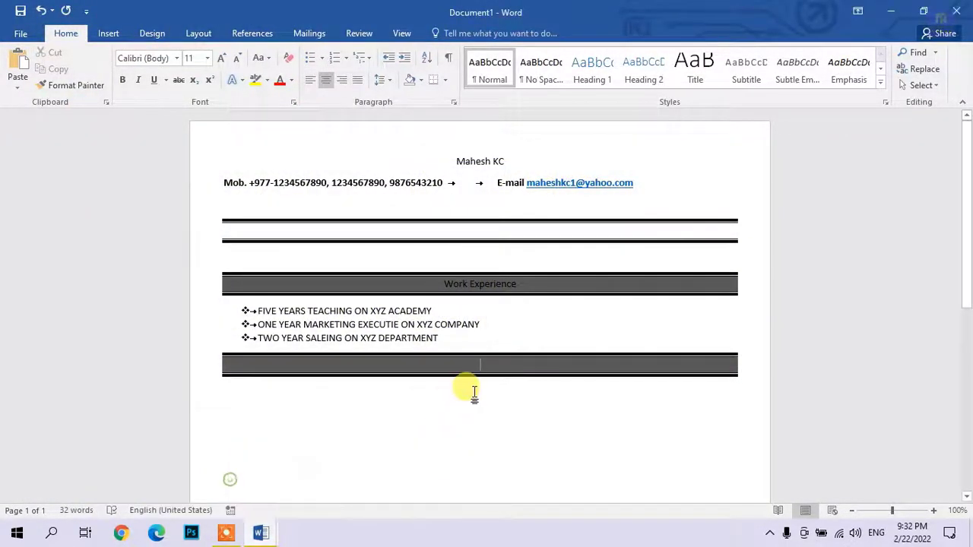
{"action": "type", "text": "Acade"}
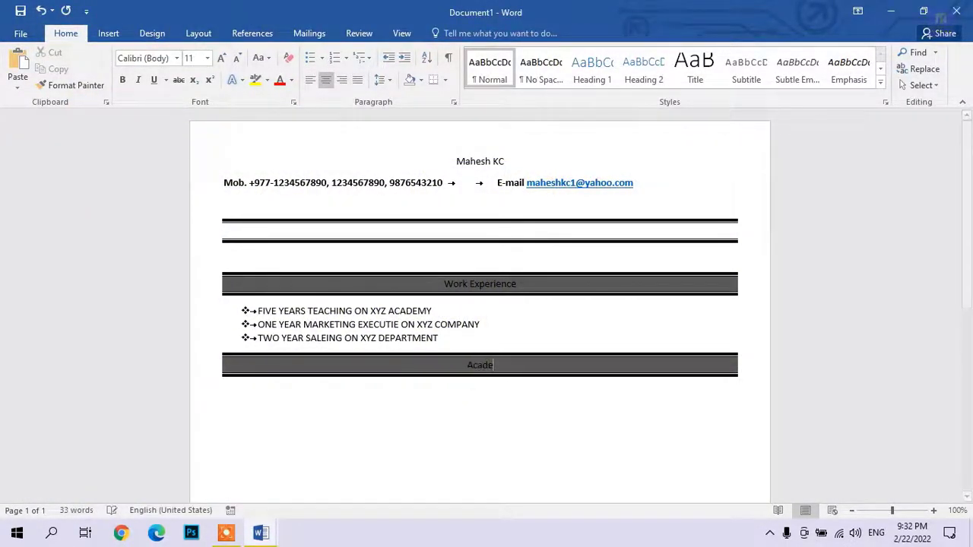
{"action": "type", "text": "mic Qu"}
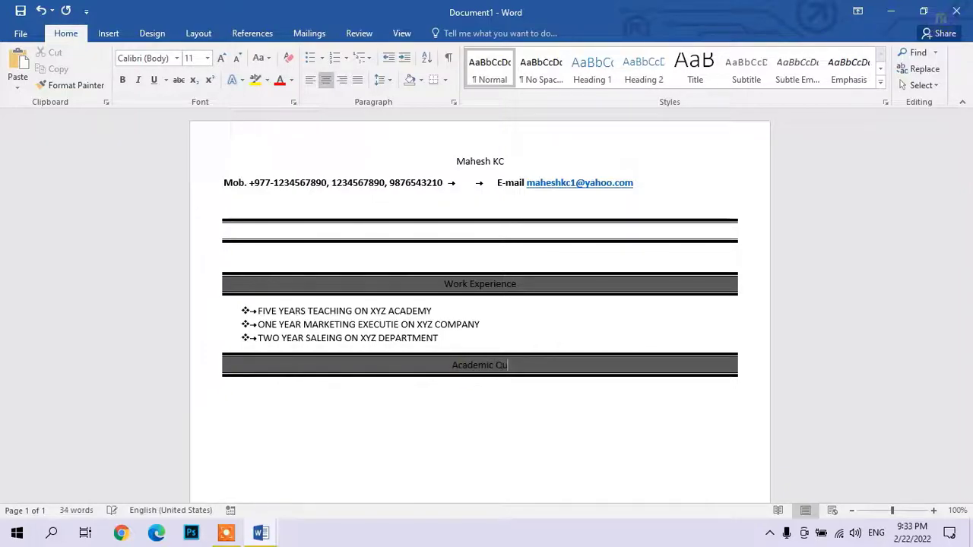
{"action": "type", "text": "alific"}
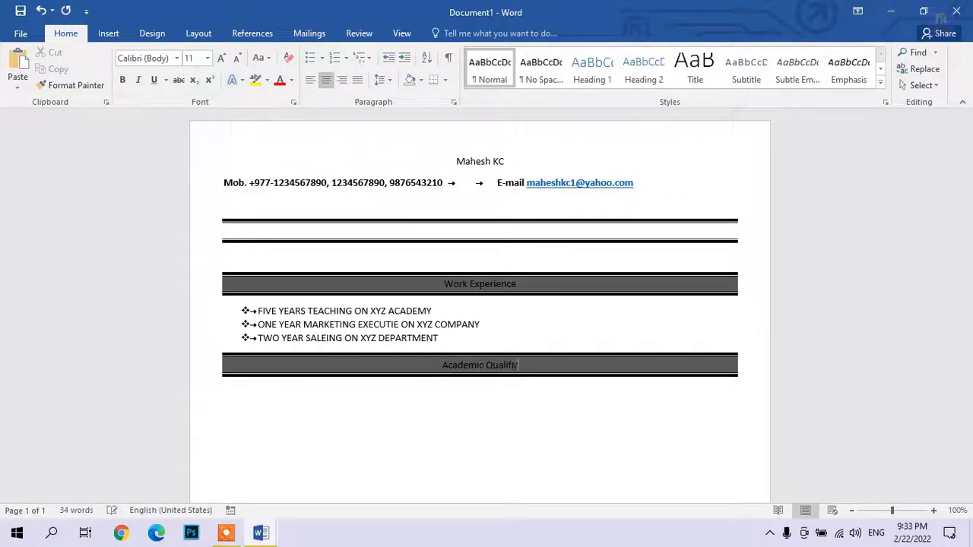
{"action": "type", "text": "ation"}
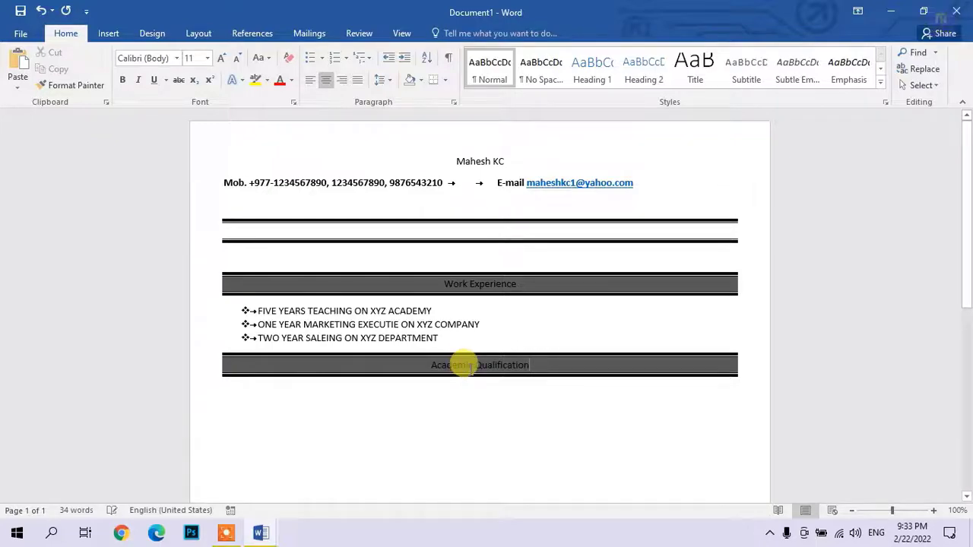
{"action": "left_click", "coordinate": [240, 393]}
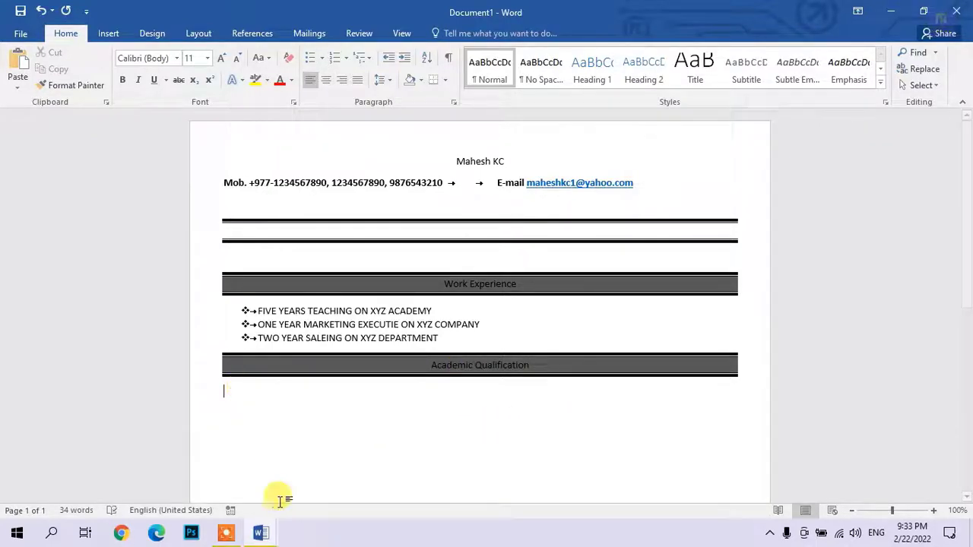
- Select the academic qualification lines in the reference resume document for copying
{"action": "mouse_move", "coordinate": [274, 536]}
{"action": "left_click", "coordinate": [326, 448]}
{"action": "scroll", "coordinate": [319, 410], "scroll_direction": "down", "scroll_amount": 1}
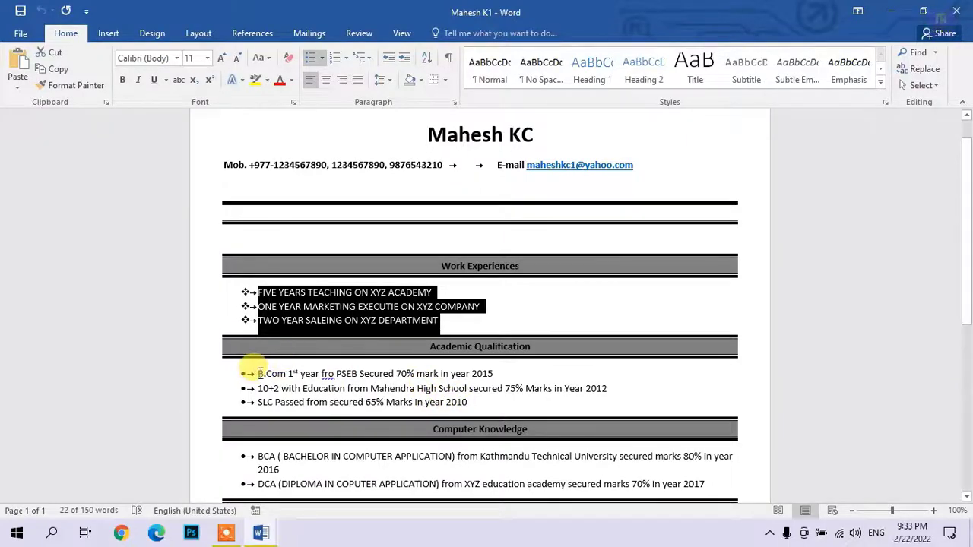
{"action": "mouse_move", "coordinate": [258, 373]}
{"action": "left_mouse_down"}
{"action": "mouse_move", "coordinate": [436, 389]}
{"action": "mouse_move", "coordinate": [450, 403]}
{"action": "left_mouse_up"}
{"action": "key", "text": "ctrl+c"}
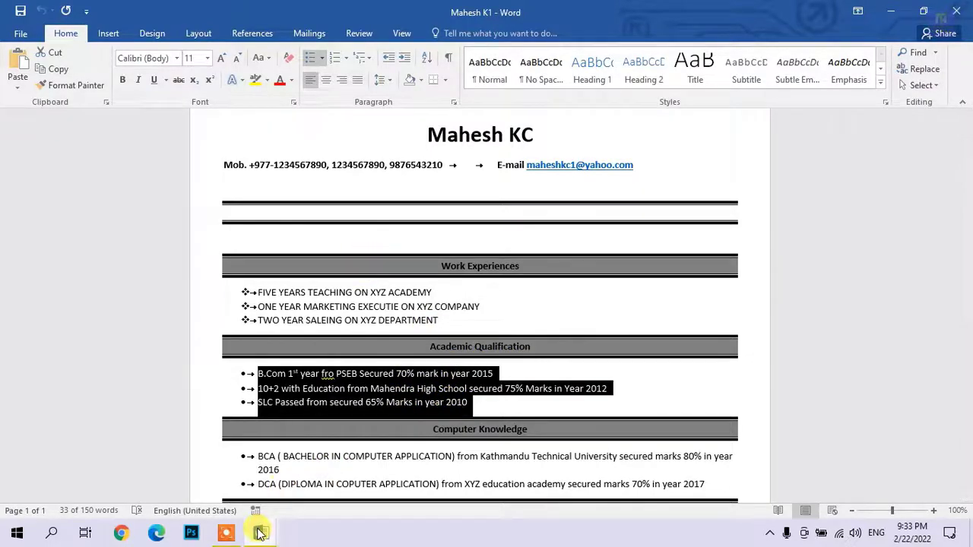
- Paste the three qualification bullets below the Academic Qualification bar in Document1
{"action": "mouse_move", "coordinate": [260, 532]}
{"action": "left_click", "coordinate": [180, 464]}
{"action": "left_click", "coordinate": [235, 402]}
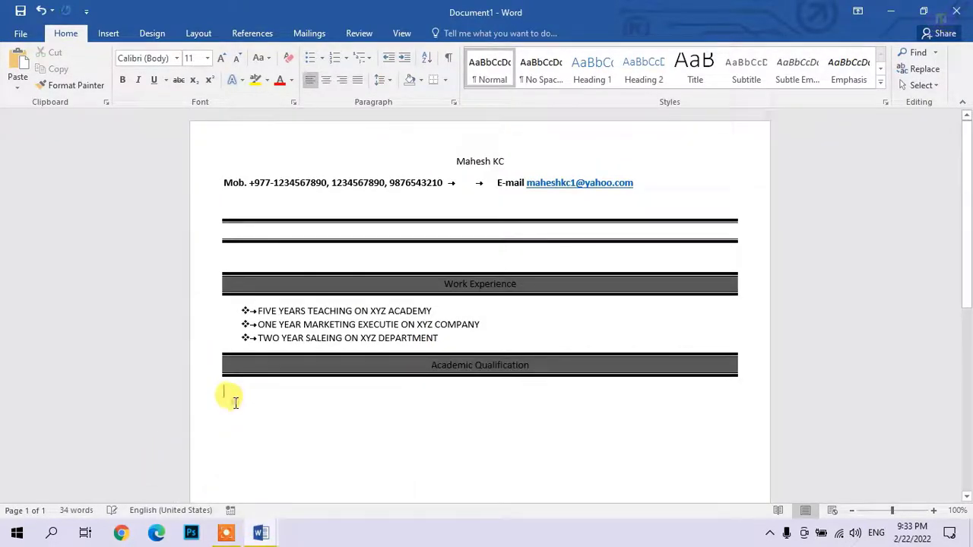
{"action": "key", "text": "ctrl+v"}
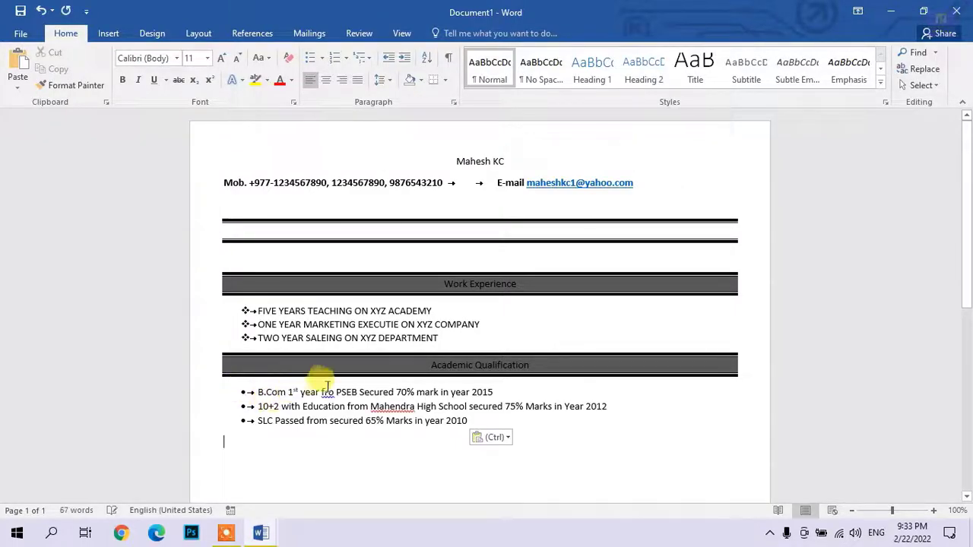
{"action": "left_click_drag", "start_coordinate": [258, 393], "coordinate": [427, 414]}
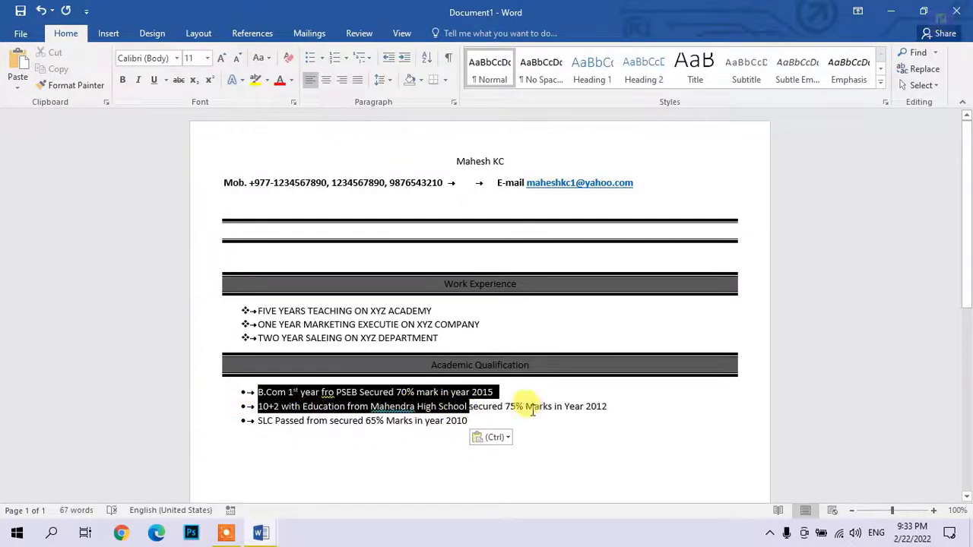
{"action": "left_click", "coordinate": [407, 406]}
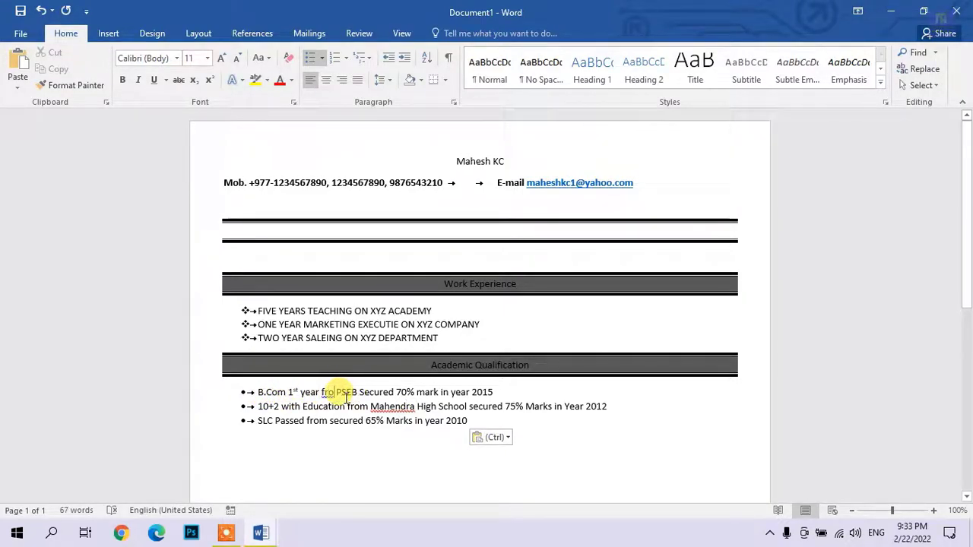
- Correct 'fro' to 'from' in the B.Com line and move to the empty line below
{"action": "type", "text": "m"}
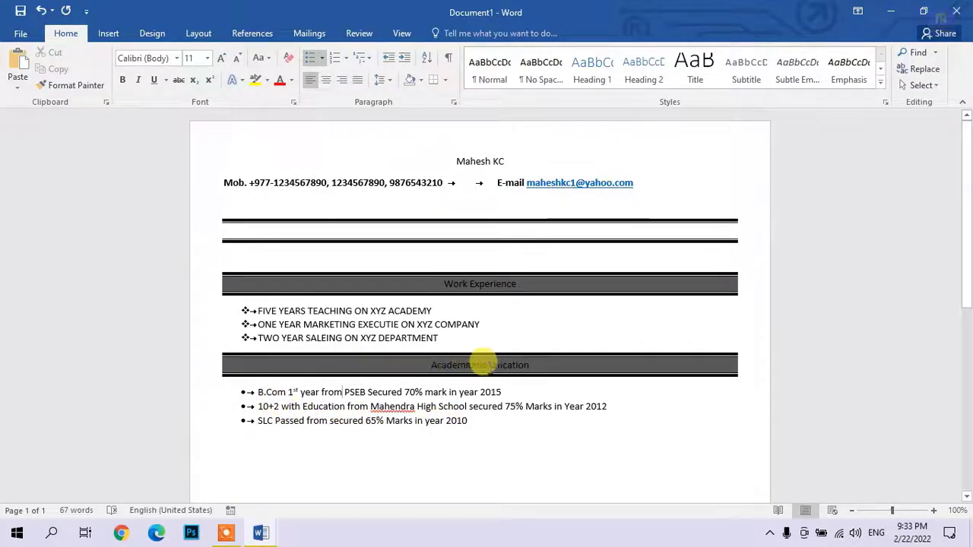
{"action": "left_click", "coordinate": [481, 426]}
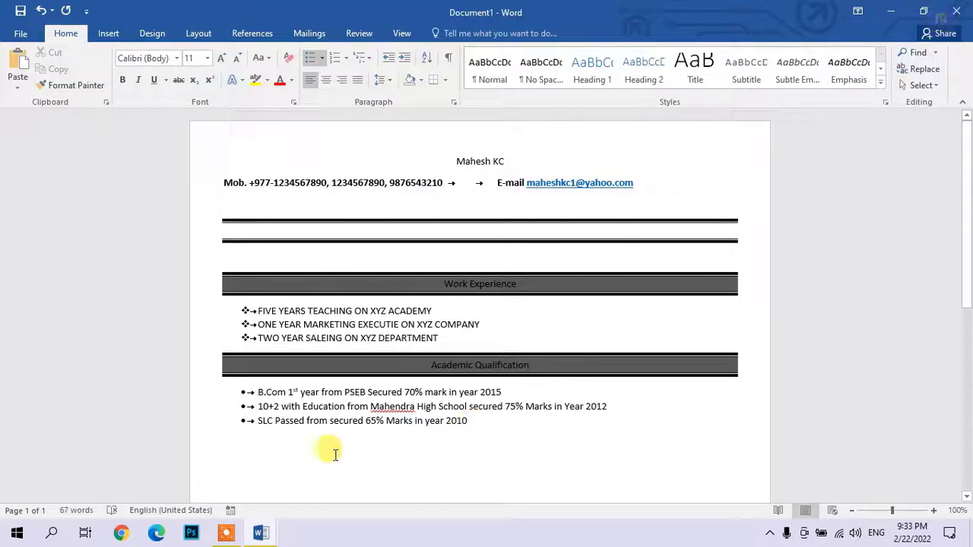
{"action": "double_click", "coordinate": [224, 444]}
{"action": "left_click", "coordinate": [225, 445]}
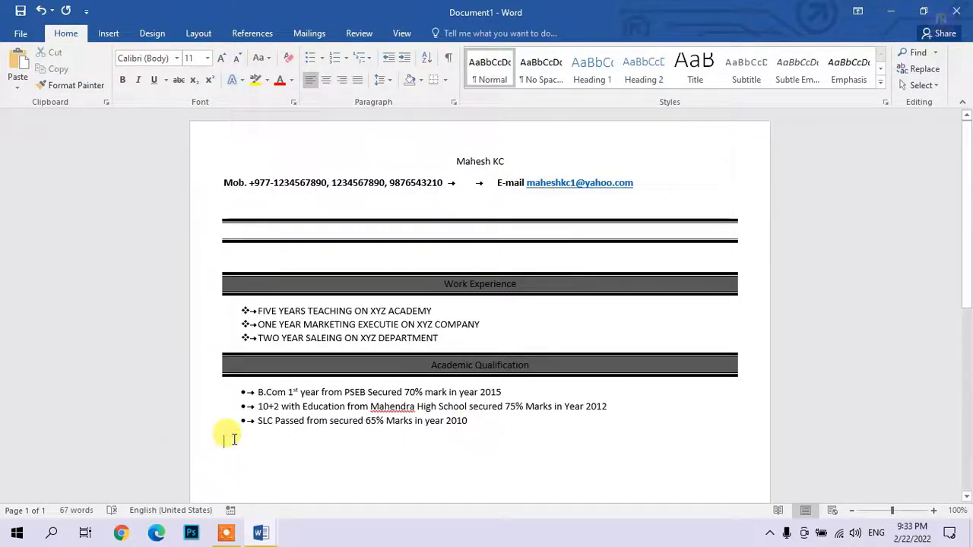
- Give the empty line 3 pt top and bottom borders without side borders
{"action": "left_click", "coordinate": [445, 81]}
{"action": "left_click", "coordinate": [468, 362]}
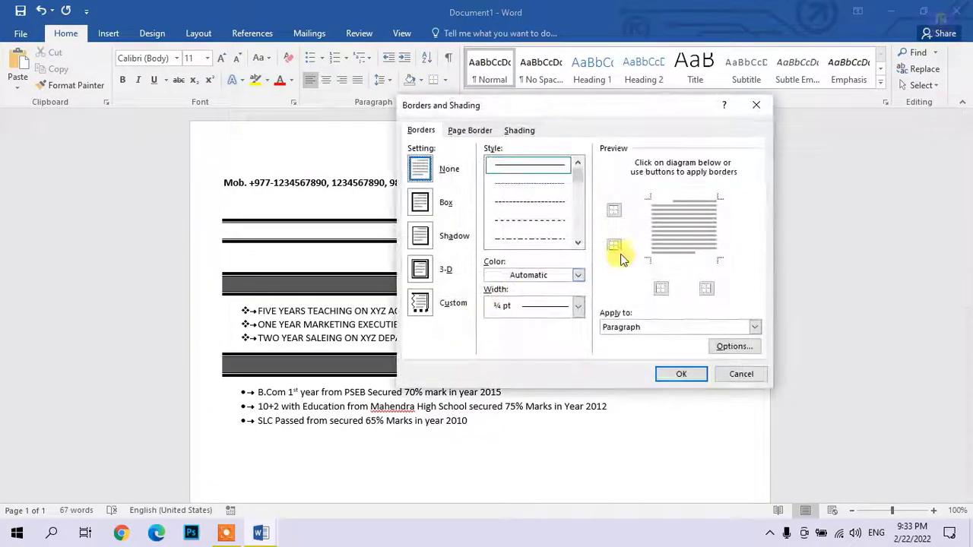
{"action": "scroll", "coordinate": [570, 182], "scroll_direction": "down", "scroll_amount": 3}
{"action": "left_click", "coordinate": [547, 203]}
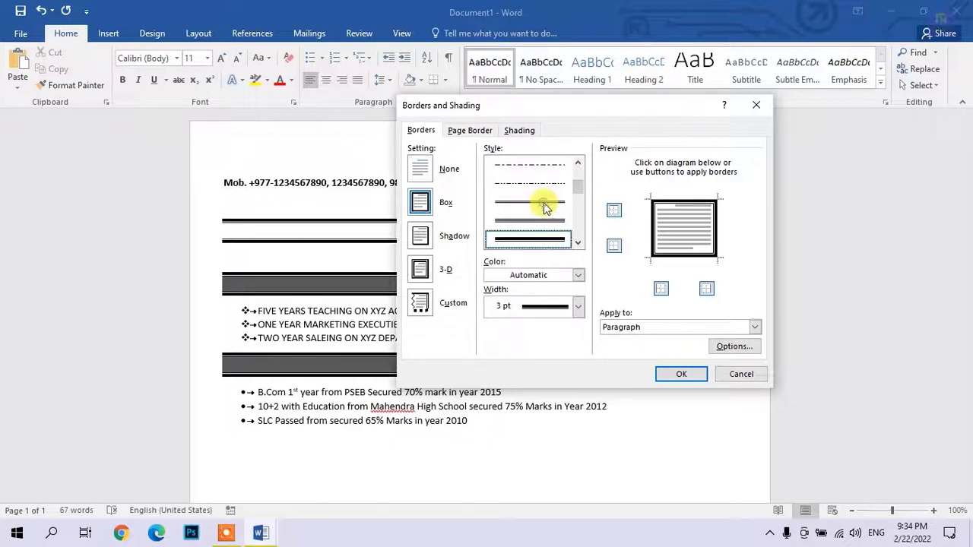
{"action": "left_click", "coordinate": [662, 289]}
{"action": "left_click", "coordinate": [707, 288]}
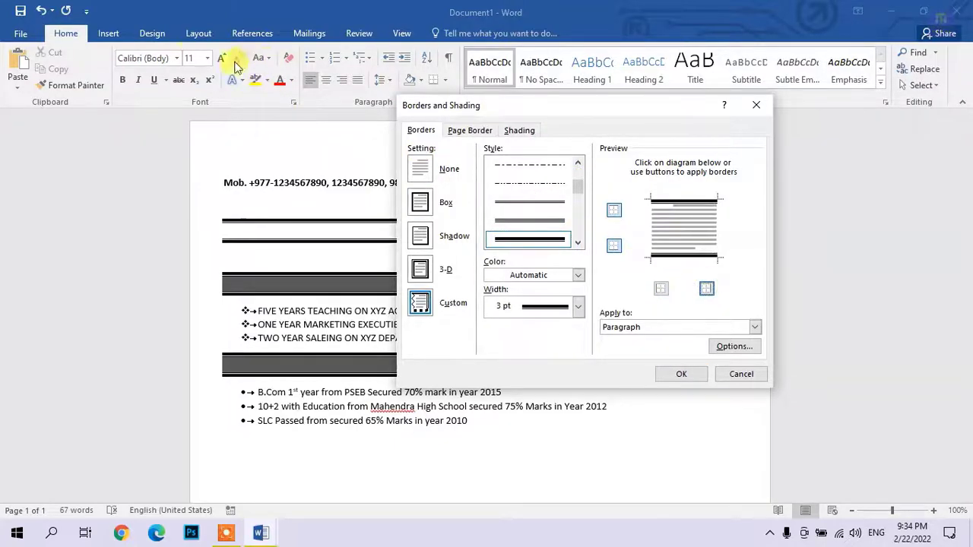
- Shade the third bar dark grey and centre its text
{"action": "left_click", "coordinate": [520, 130]}
{"action": "left_click", "coordinate": [492, 164]}
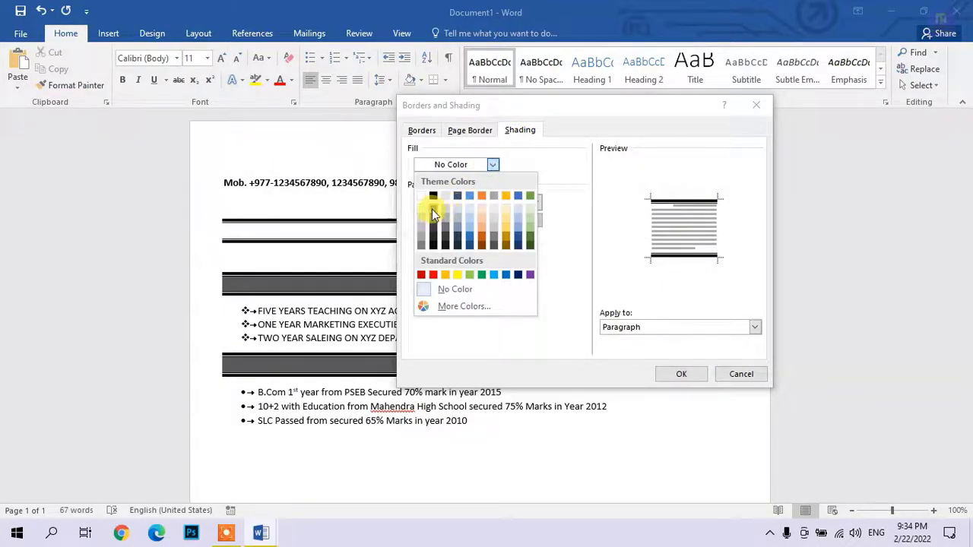
{"action": "left_click", "coordinate": [432, 208]}
{"action": "left_click", "coordinate": [492, 164]}
{"action": "left_click", "coordinate": [444, 221]}
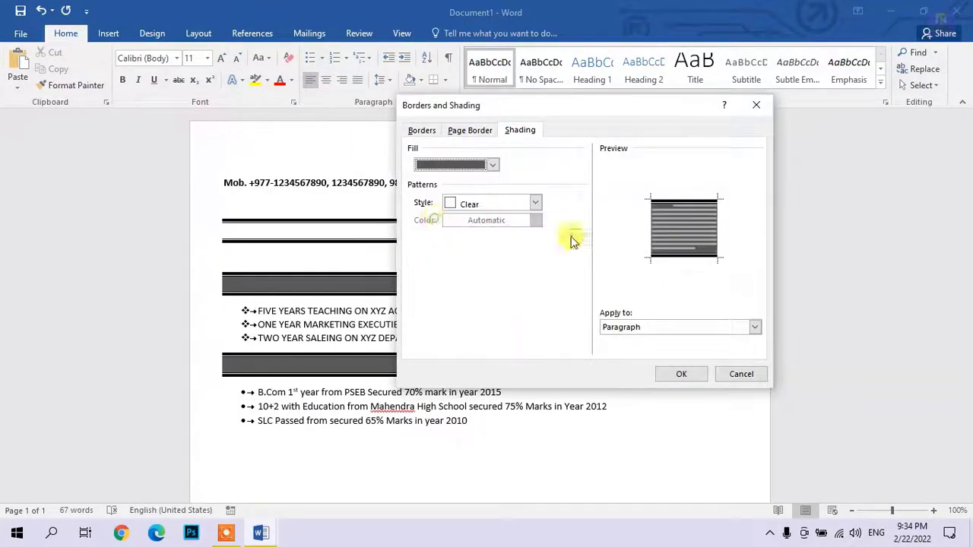
{"action": "left_click", "coordinate": [678, 373]}
{"action": "left_click", "coordinate": [325, 79]}
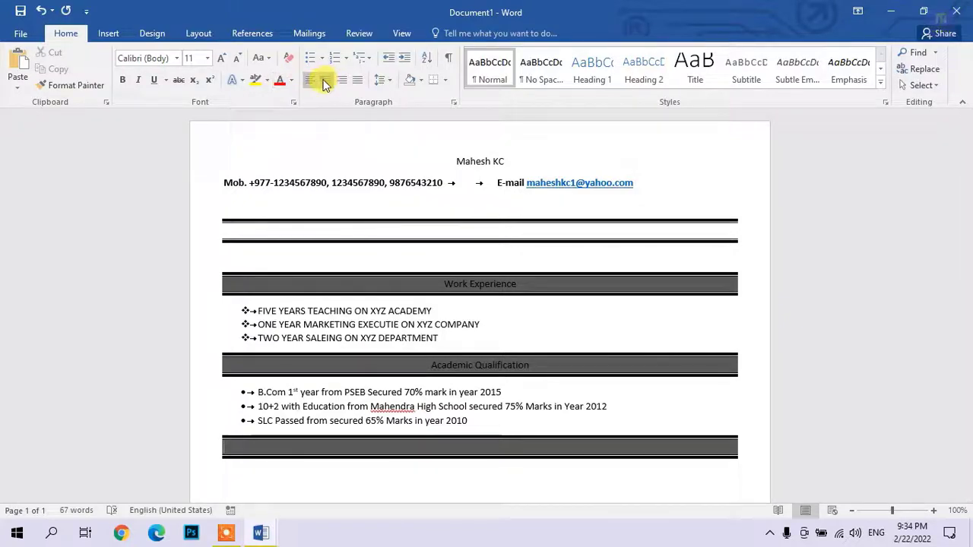
{"action": "mouse_move", "coordinate": [259, 536]}
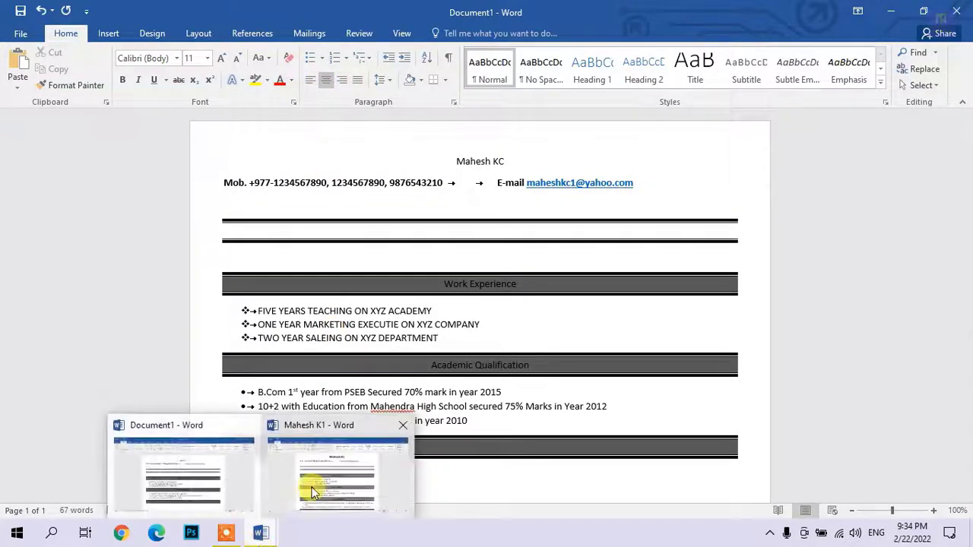
{"action": "mouse_move", "coordinate": [312, 491]}
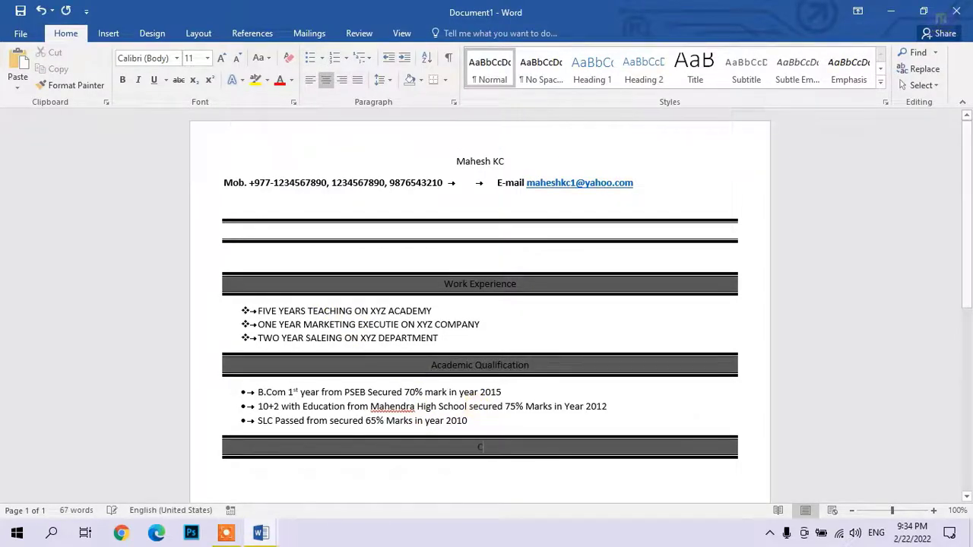
- Type 'Computer Knowledg' as the third bar's heading
{"action": "type", "text": "Computer"}
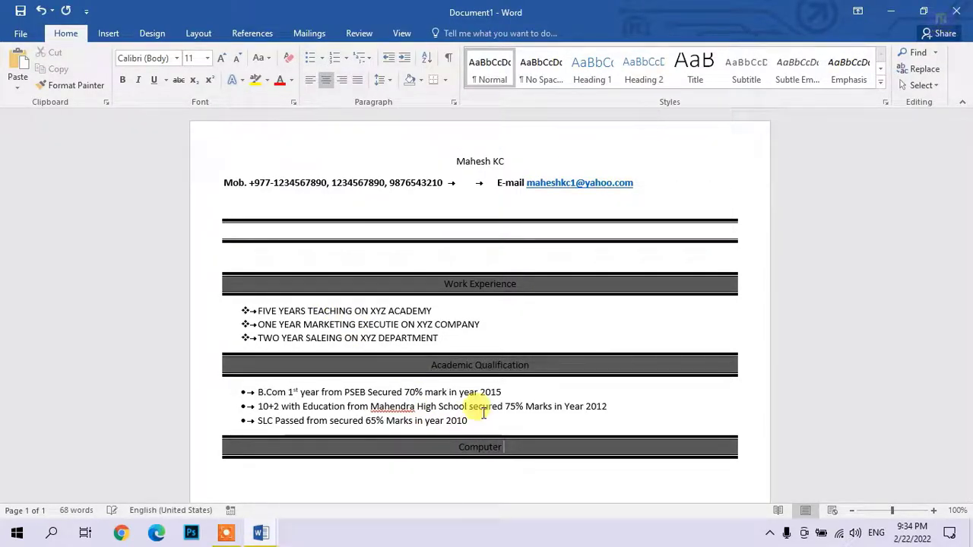
{"action": "type", "text": " Kn"}
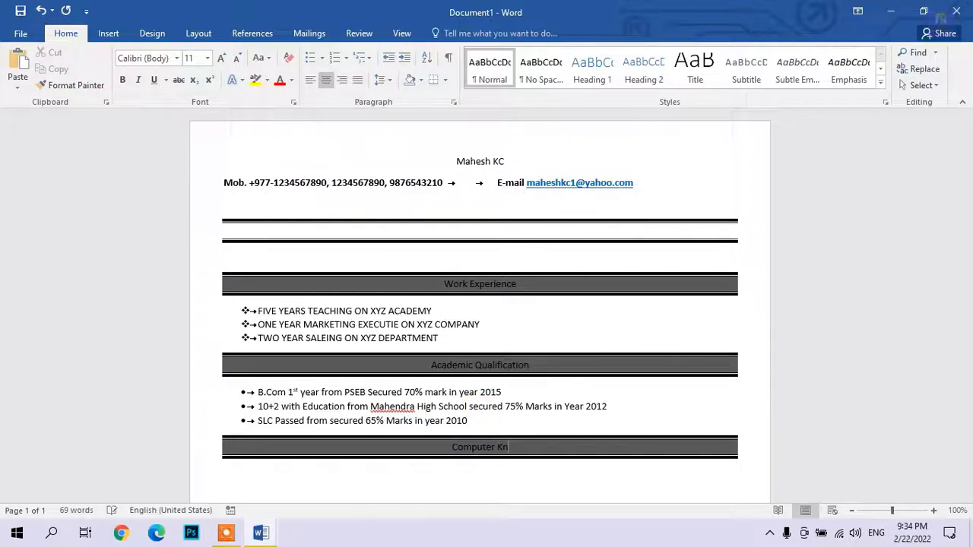
{"action": "type", "text": "owl"}
{"action": "type", "text": "edg"}
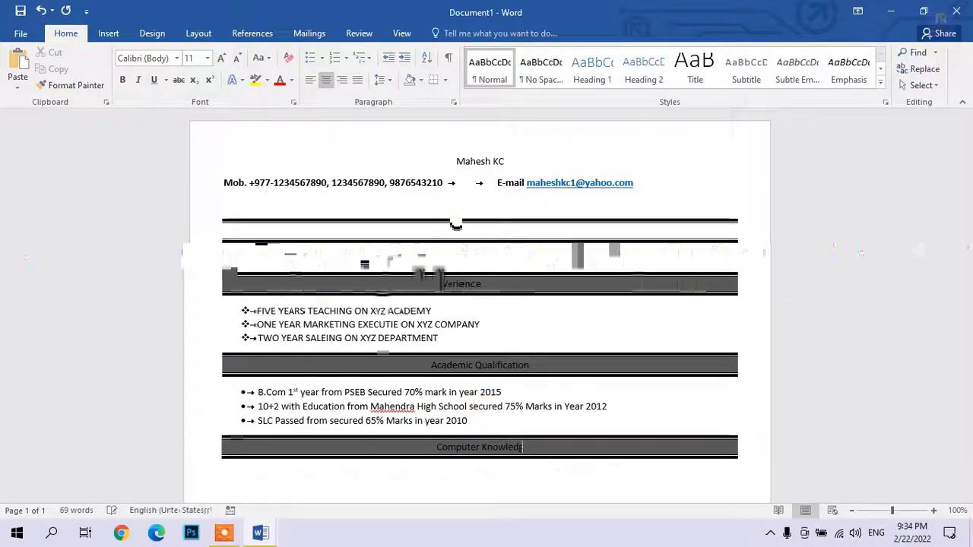